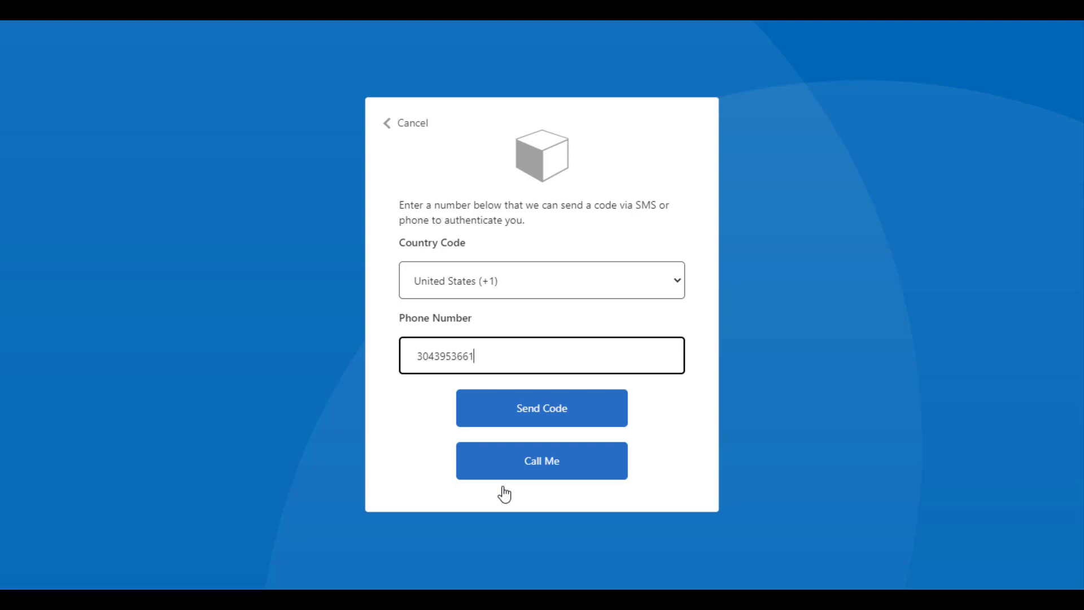
# Step: Have a verification code texted to the phone and enter the SMS code
pyautogui.click(553, 408)
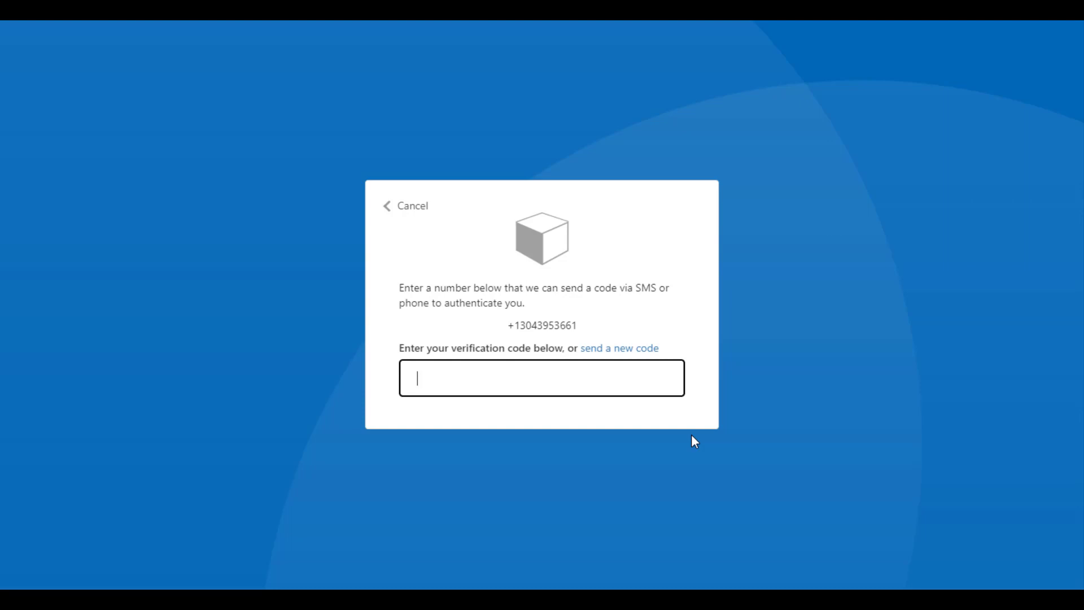
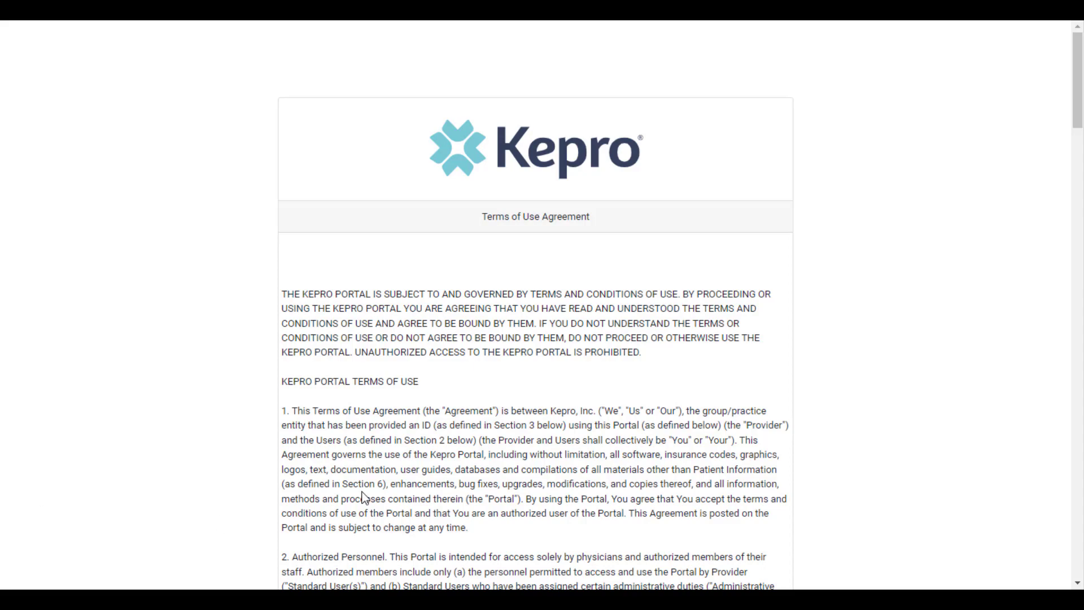
# Step: Read to the bottom of the Terms of Use Agreement and accept it to continue
pyautogui.scroll(-20, 395, 484)
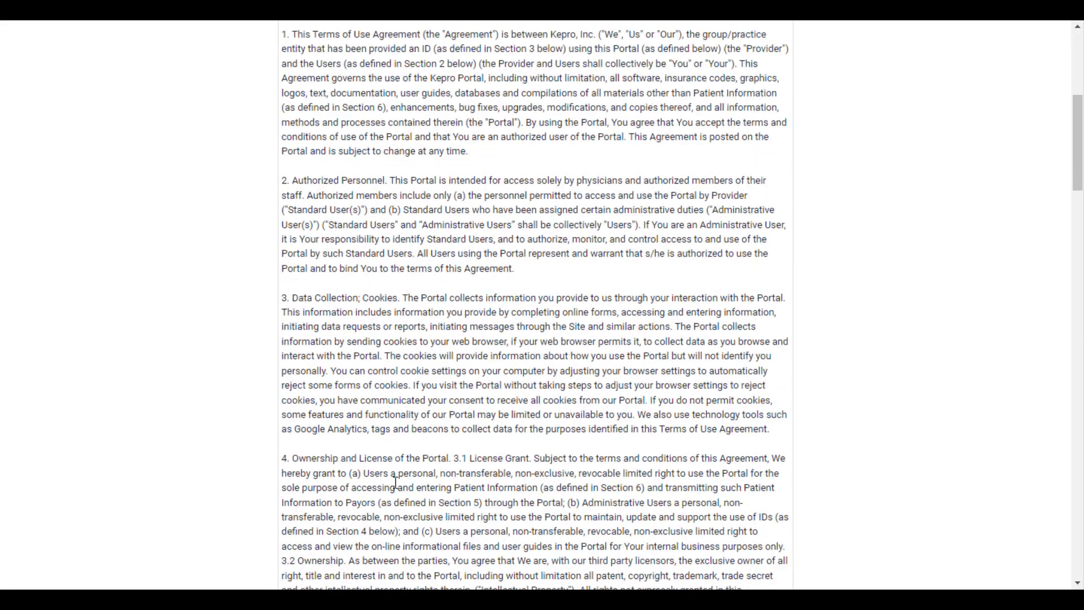
pyautogui.scroll(-20, 397, 493)
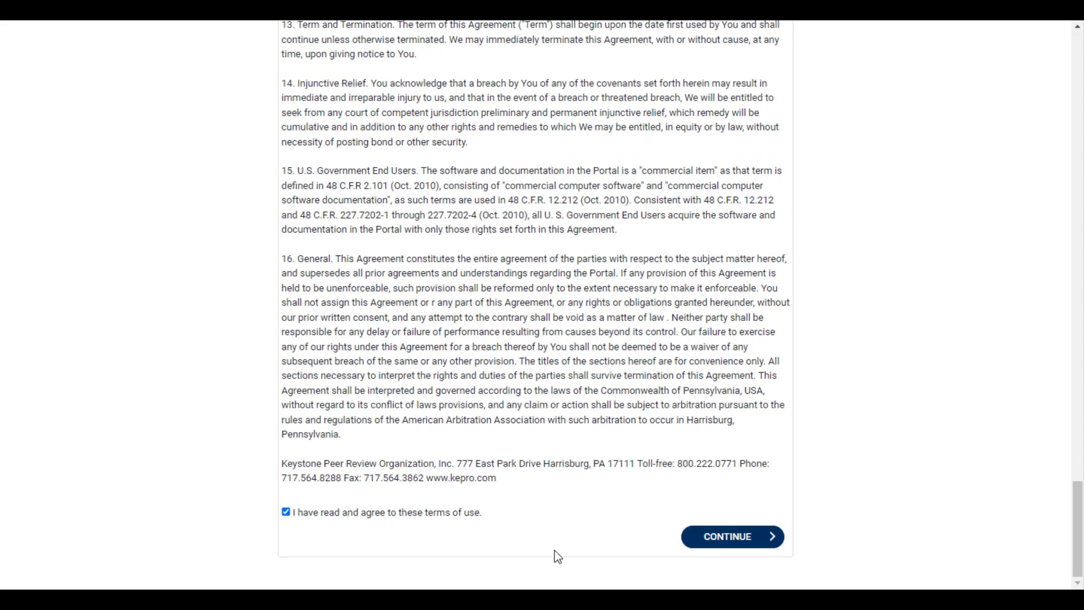
pyautogui.click(716, 542)
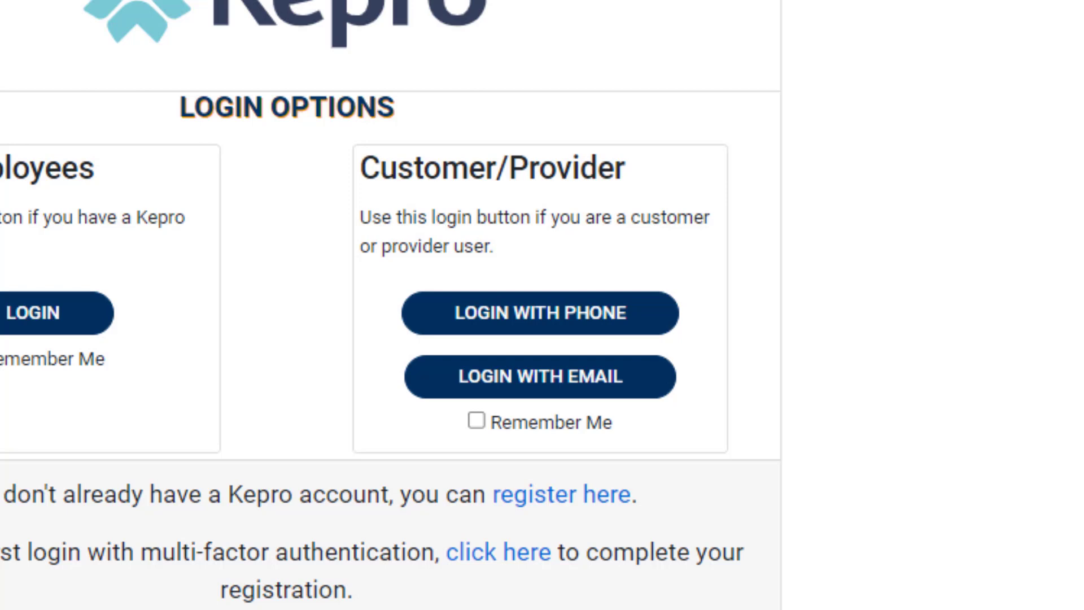
# Step: Turn on Remember Me, dismiss the private-machine reminder, and begin customer/provider sign-in
pyautogui.scroll(-1, 390, 301)
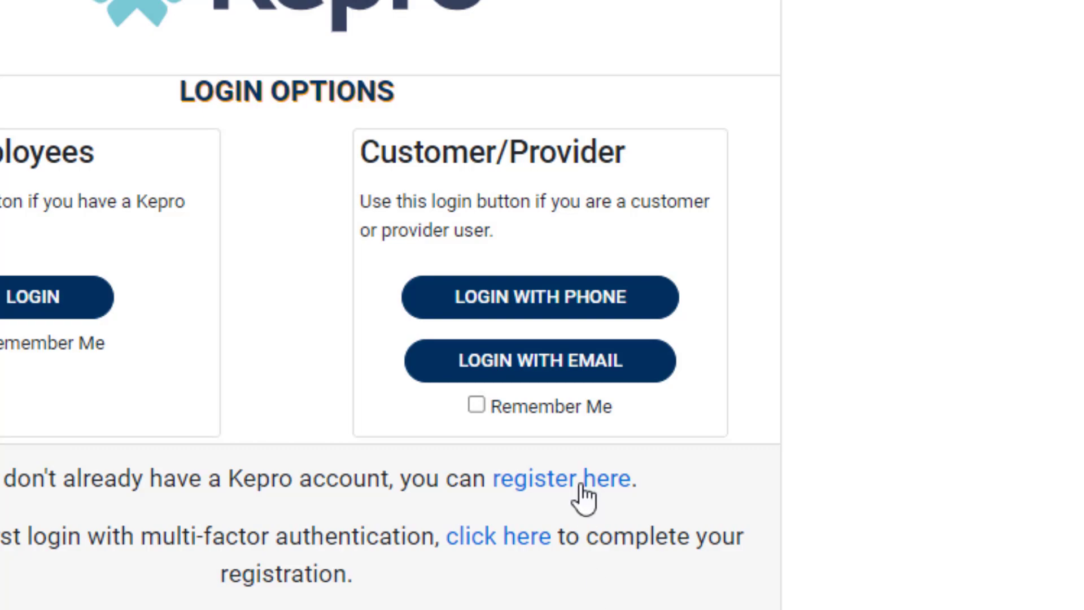
pyautogui.click(585, 407)
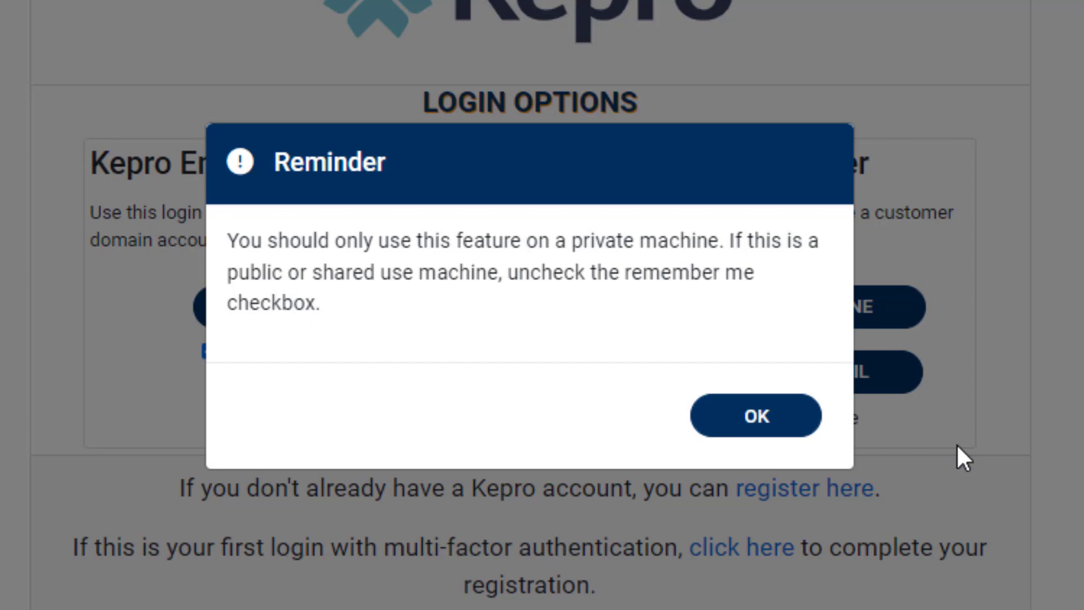
pyautogui.click(759, 433)
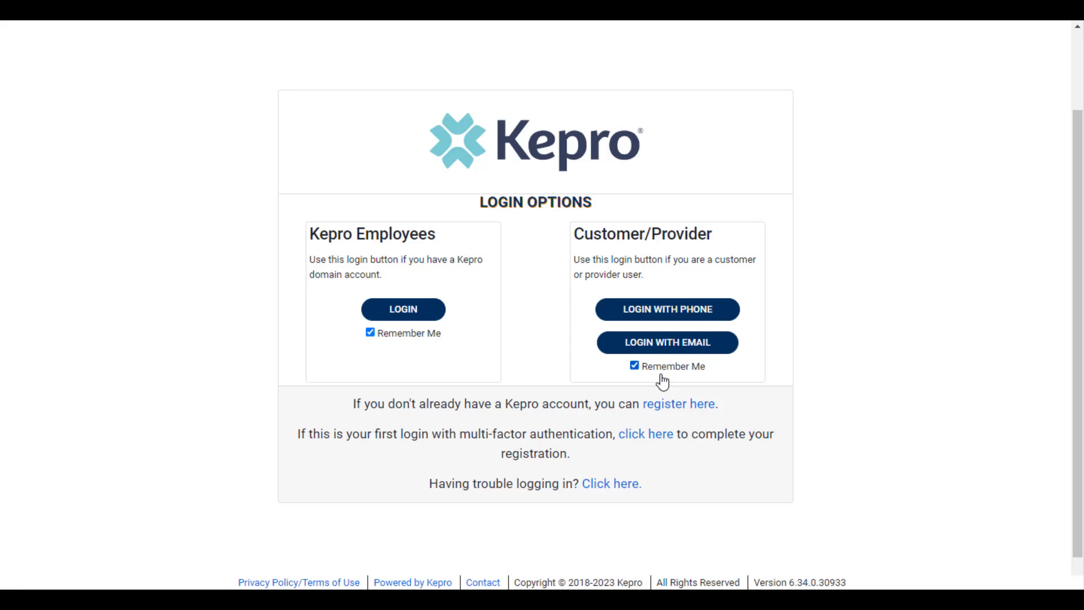
pyautogui.scroll(1, 662, 382)
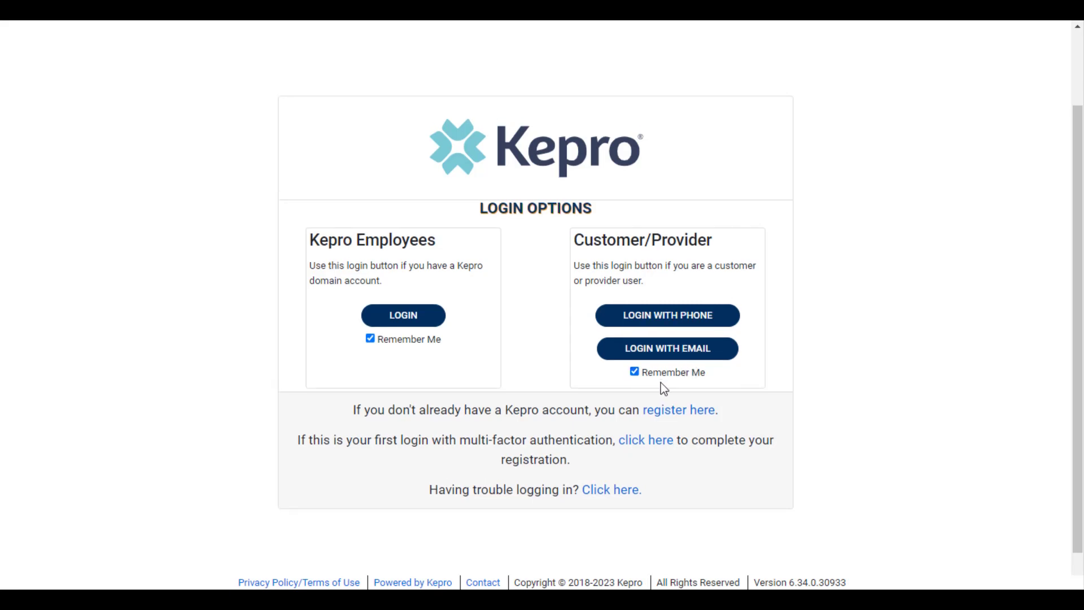
pyautogui.click(681, 321)
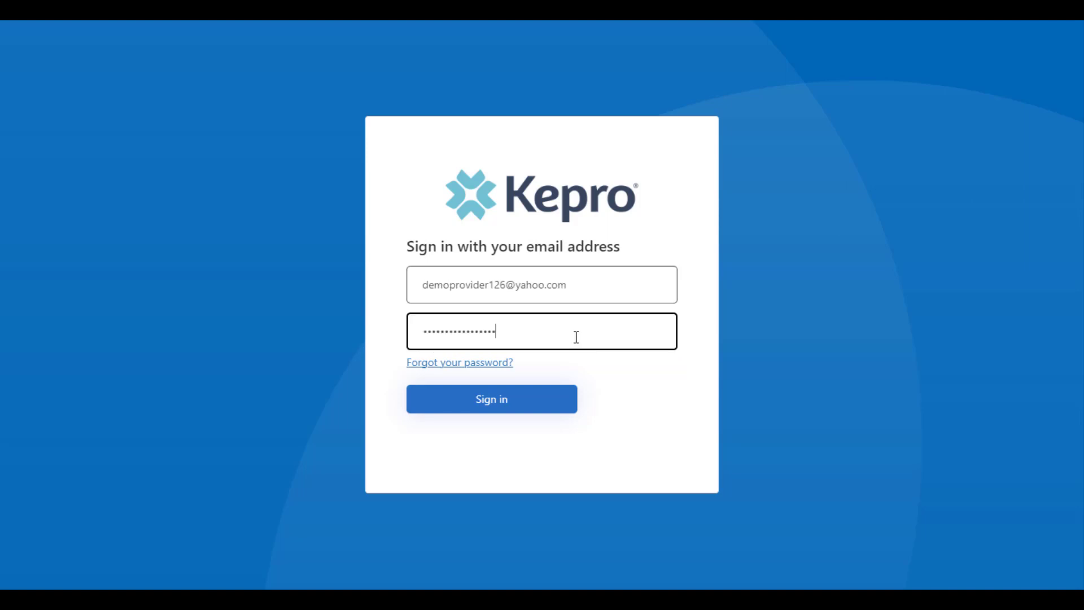
# Step: Sign in with the account e-mail and password, then enter the texted verification code
pyautogui.click(523, 406)
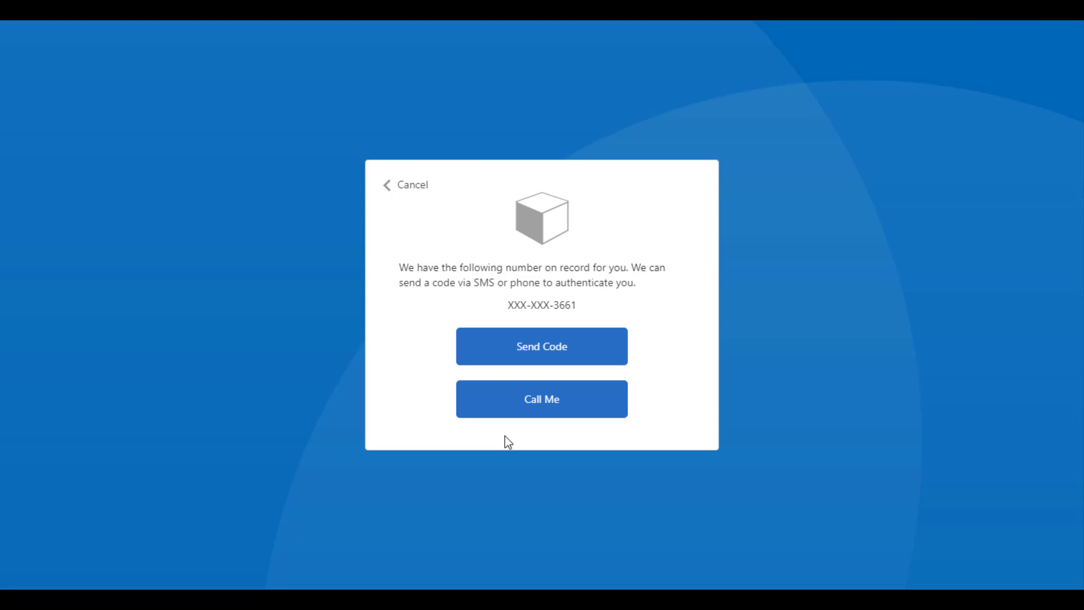
pyautogui.click(503, 356)
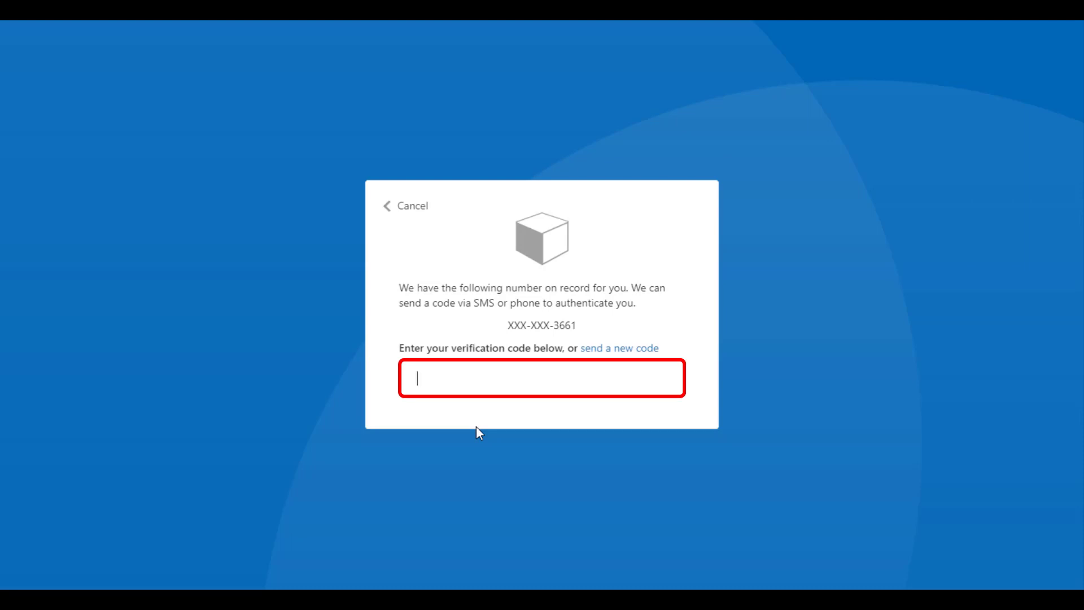
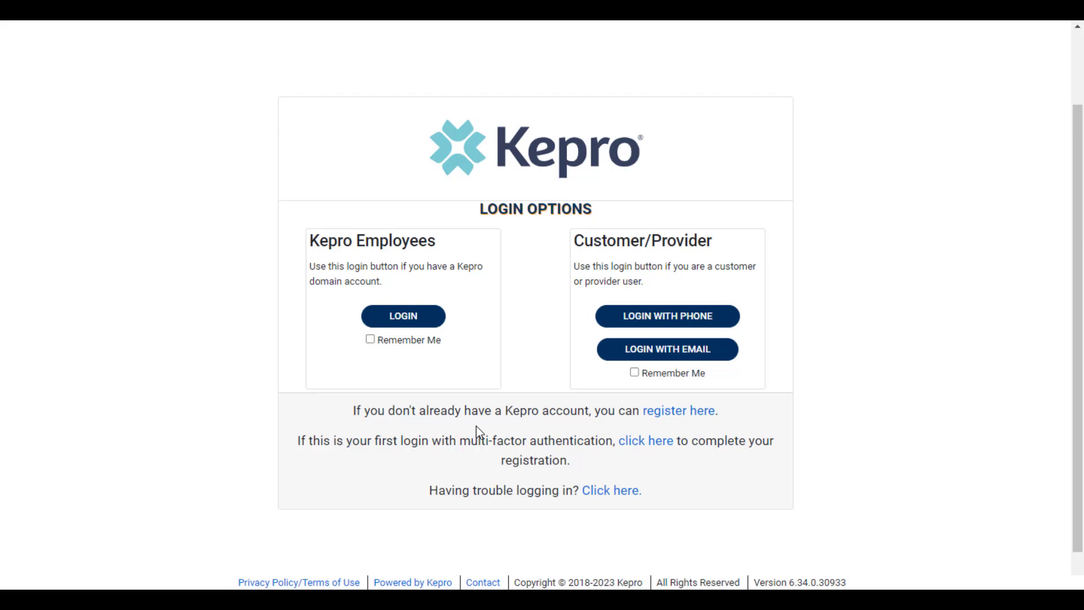
# Step: Start a password reset, verifying the account e-mail with the e-mailed verification code
pyautogui.click(660, 320)
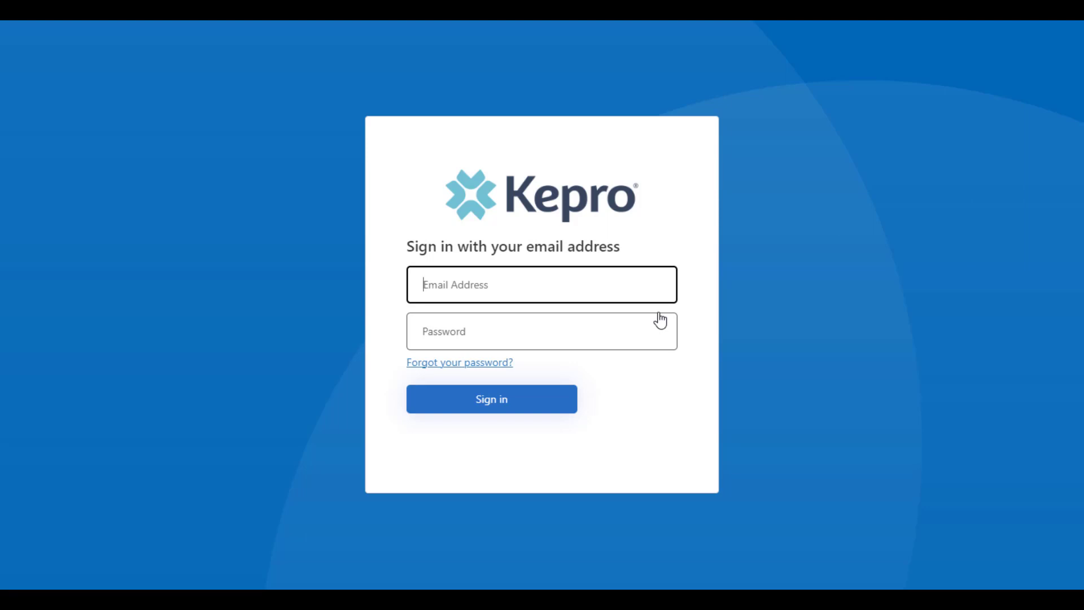
pyautogui.click(476, 364)
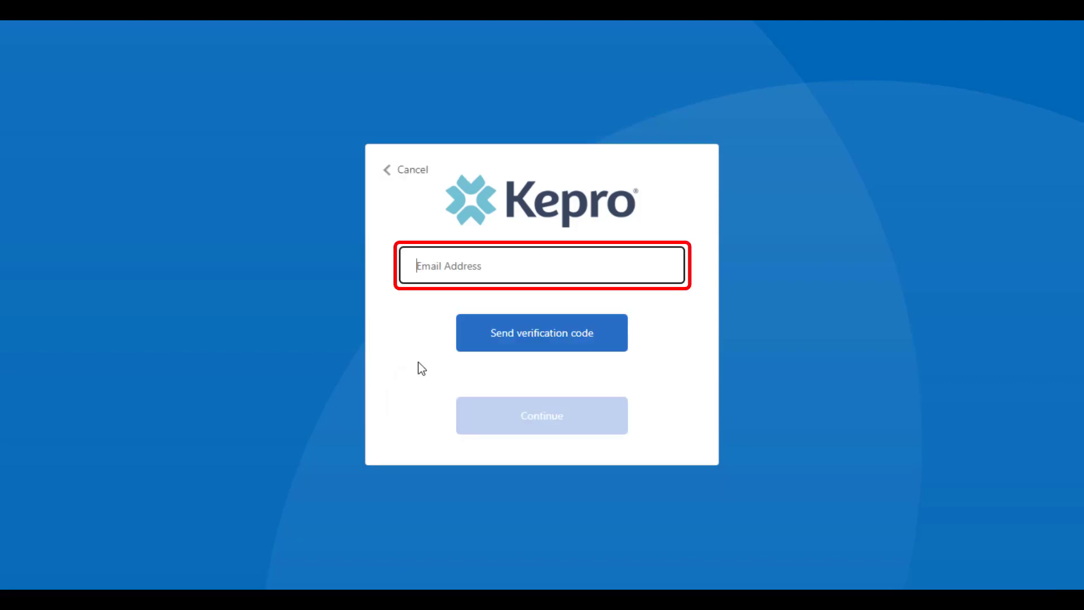
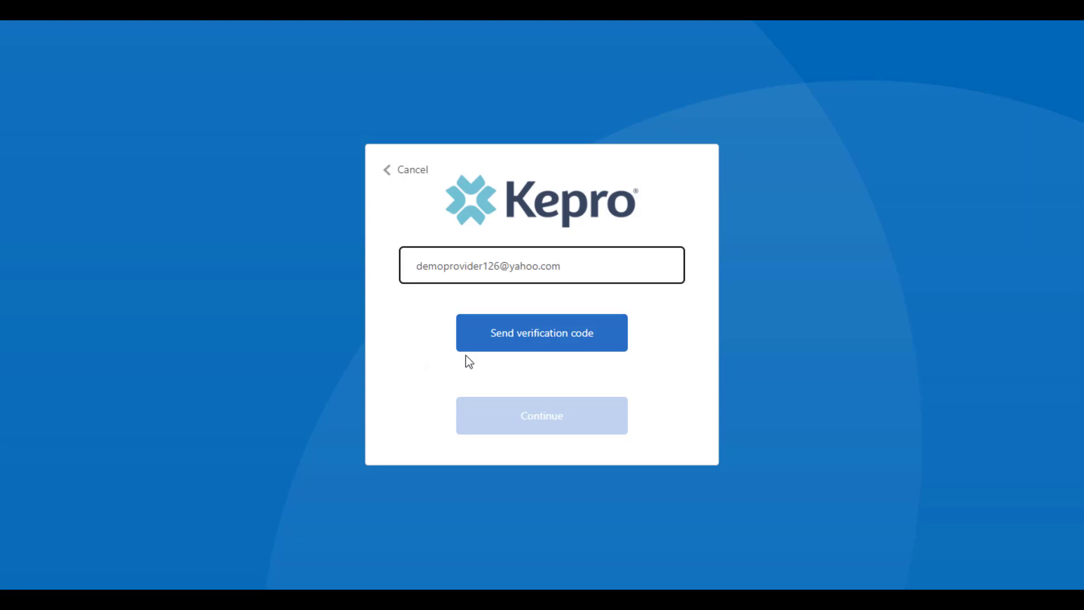
pyautogui.click(486, 351)
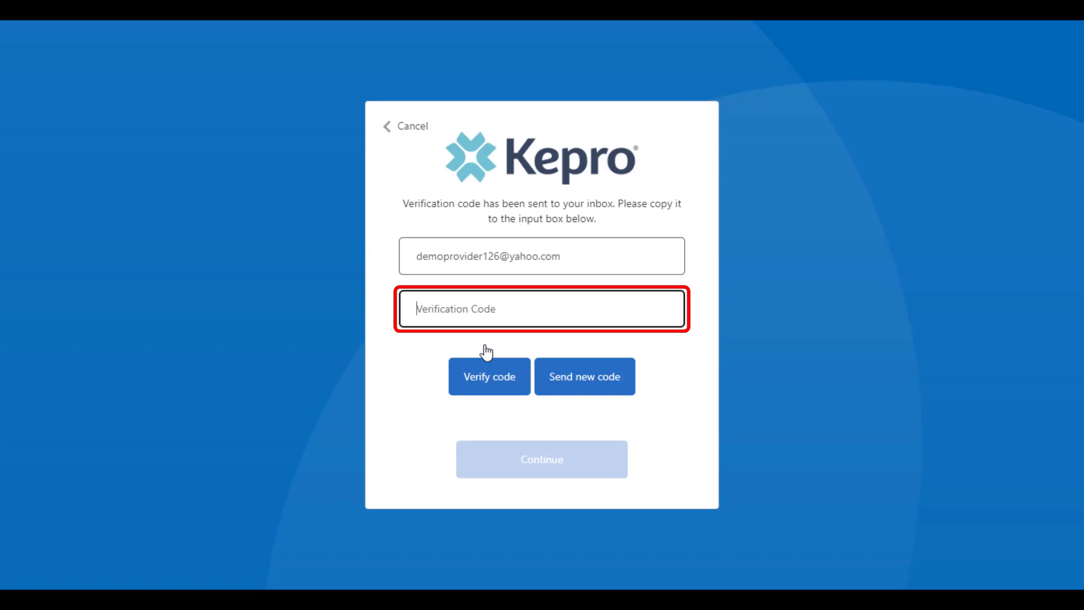
pyautogui.hotkey('ctrl', 'v')
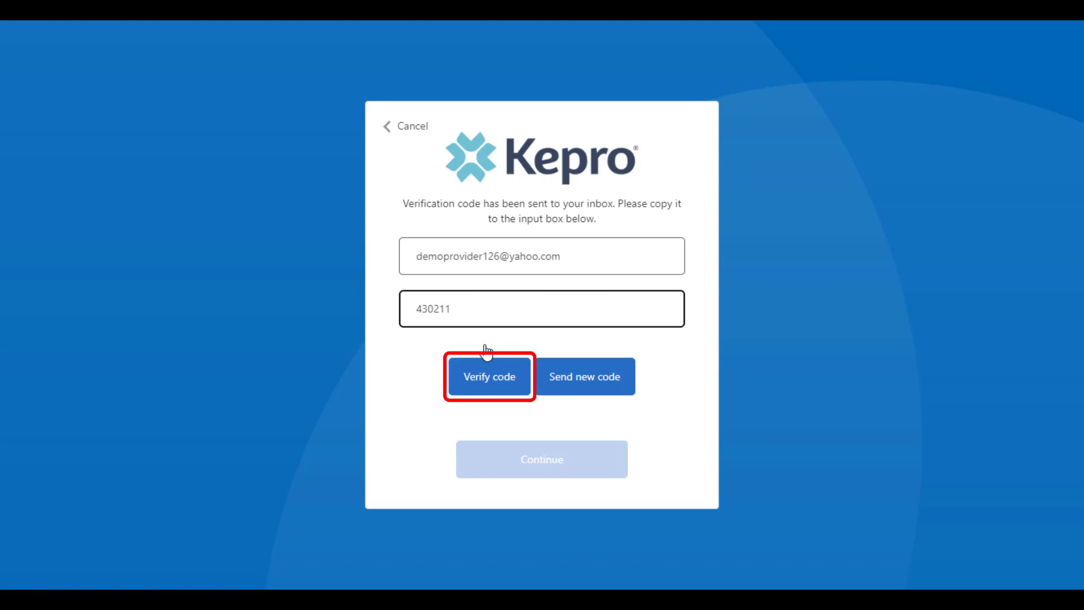
pyautogui.click(487, 381)
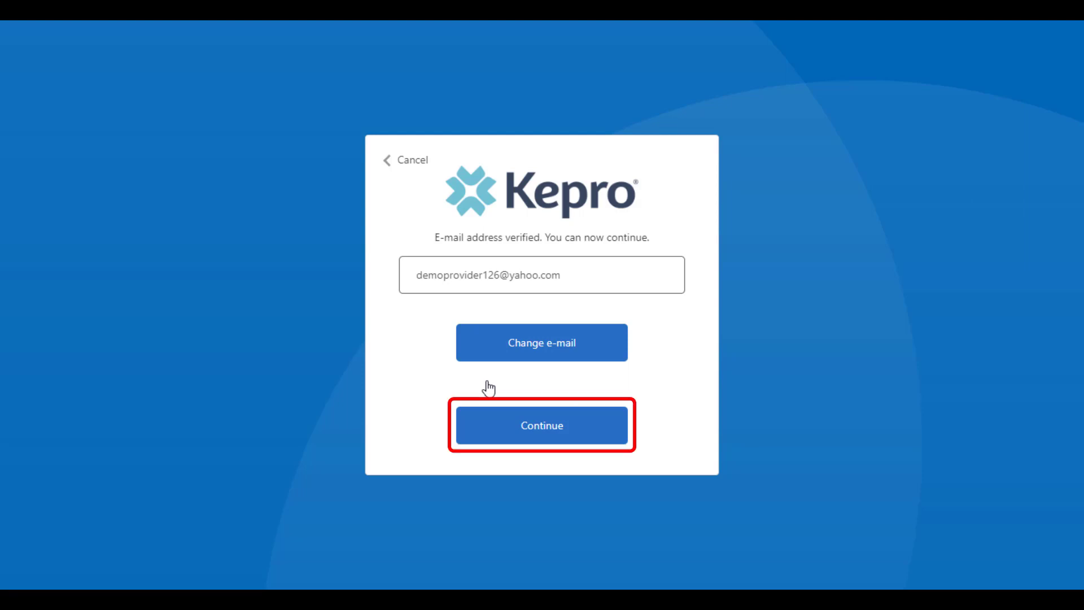
pyautogui.click(489, 439)
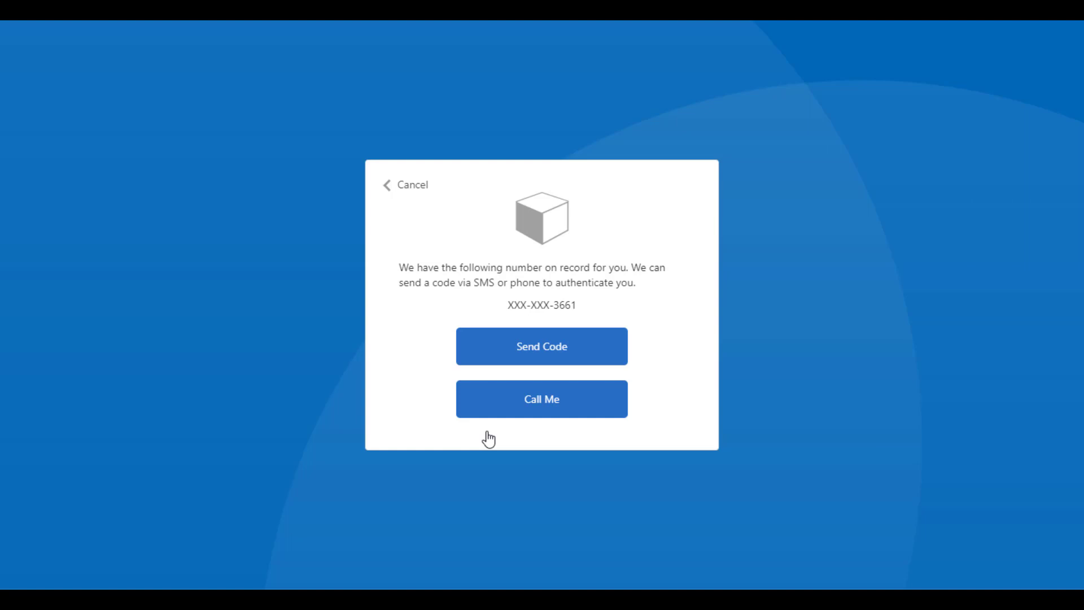
# Step: Have a code texted to the number on record and submit the SMS code
pyautogui.click(512, 357)
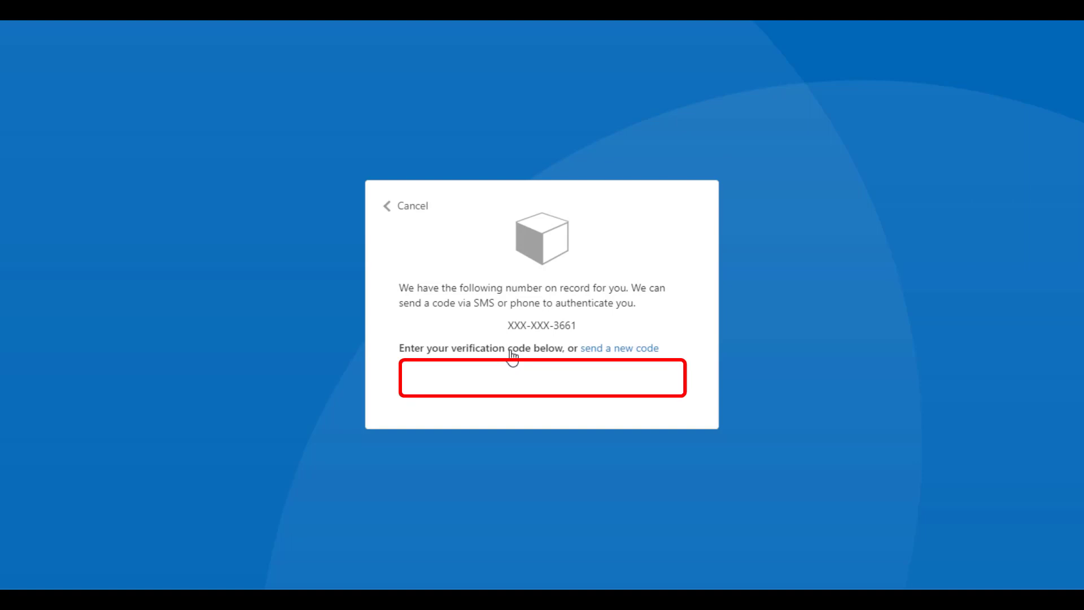
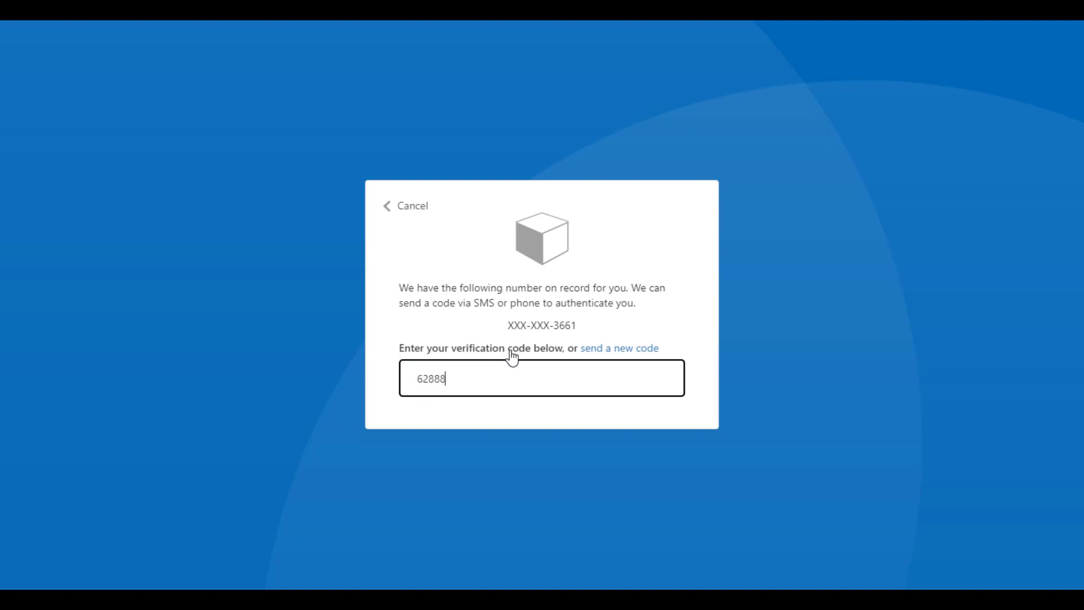
pyautogui.press('Return')
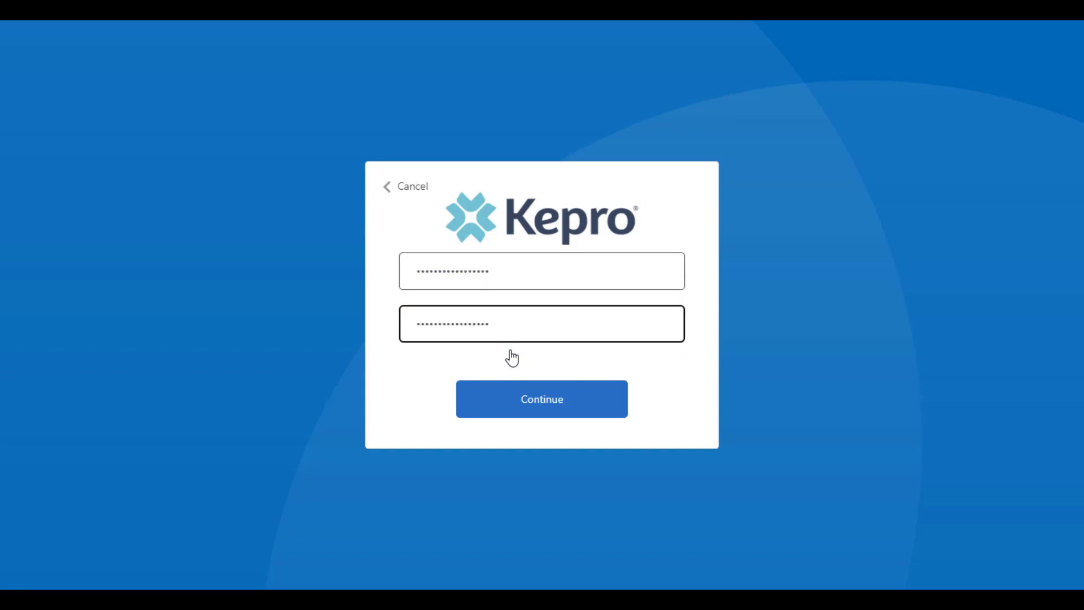
# Step: Save the new password and sign in to the Home dashboard listing 21 work-in-progress cases
pyautogui.click(510, 405)
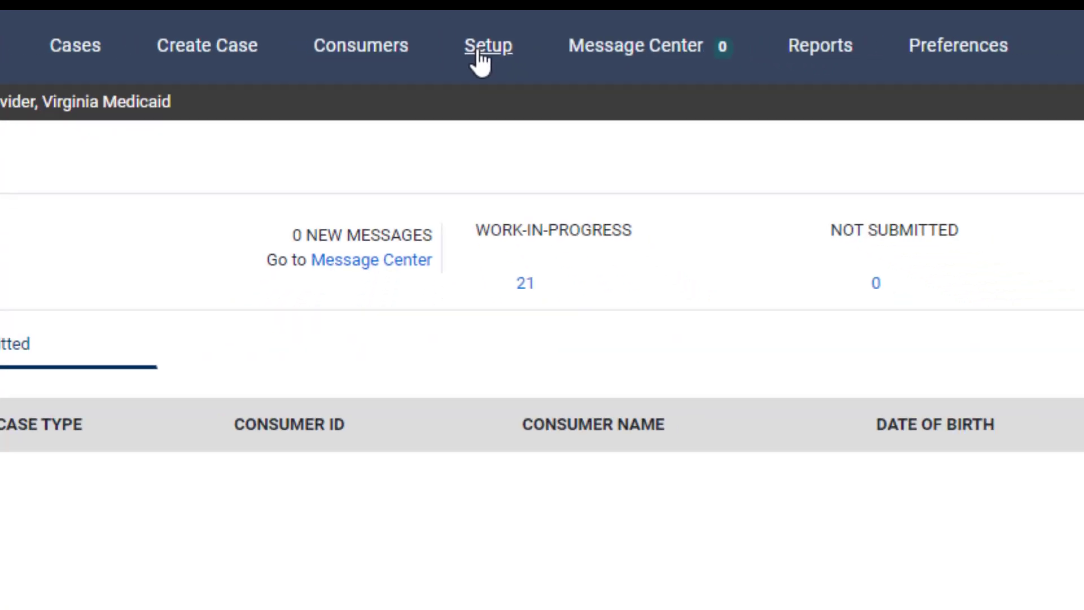
# Step: Open Setup to see Manage Provider Groups listing Temporary DMAS Provider, Virginia Medicaid
pyautogui.click(483, 48)
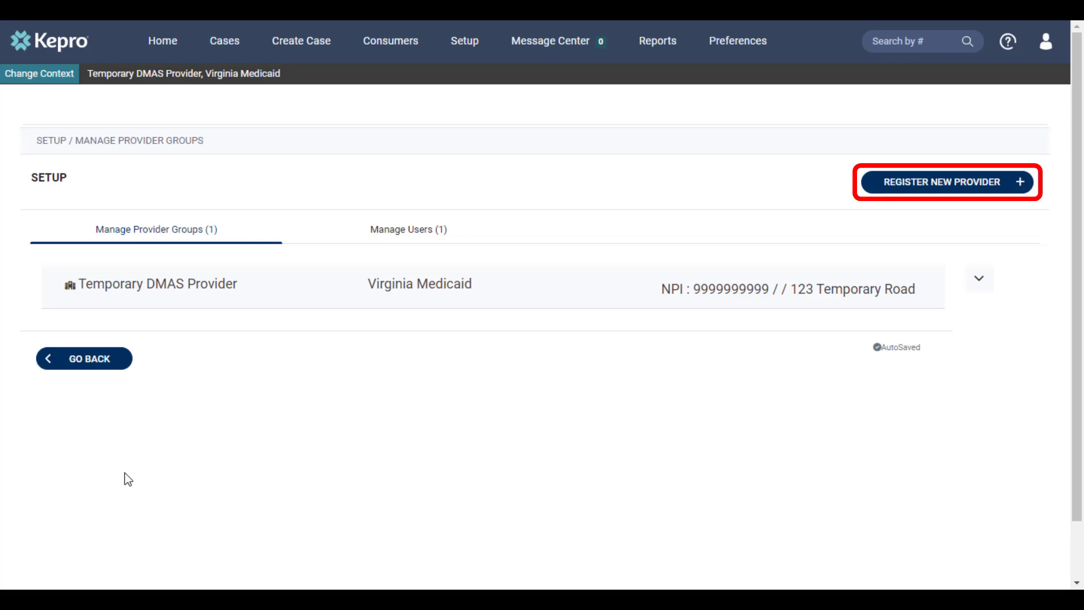
# Step: Register the Virginia Medicaid Demo Facility provider found by NPI and registration code lookup
pyautogui.click(903, 183)
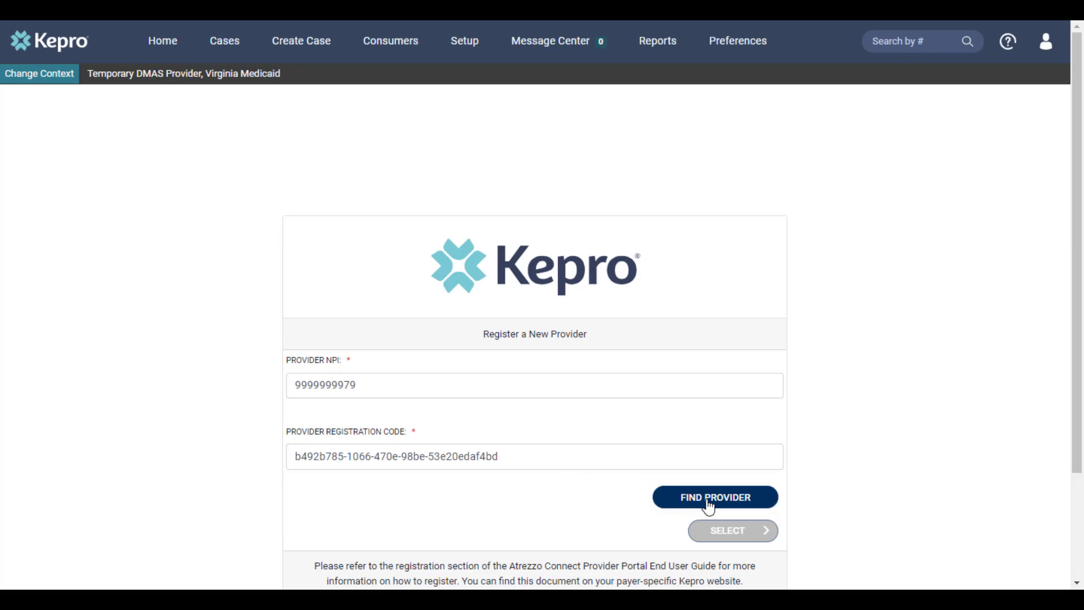
pyautogui.click(708, 506)
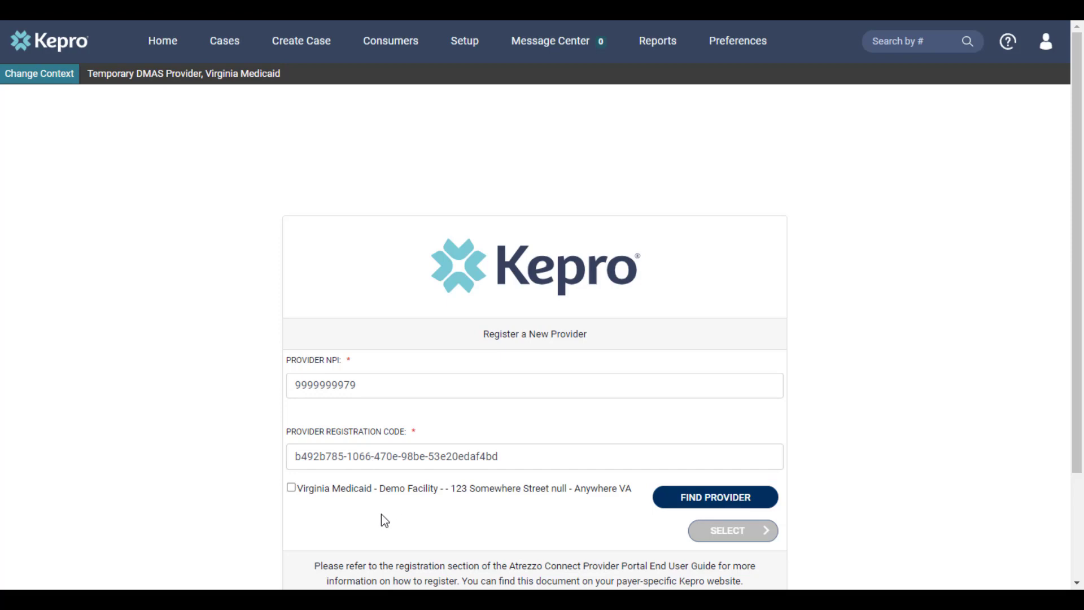
pyautogui.click(292, 488)
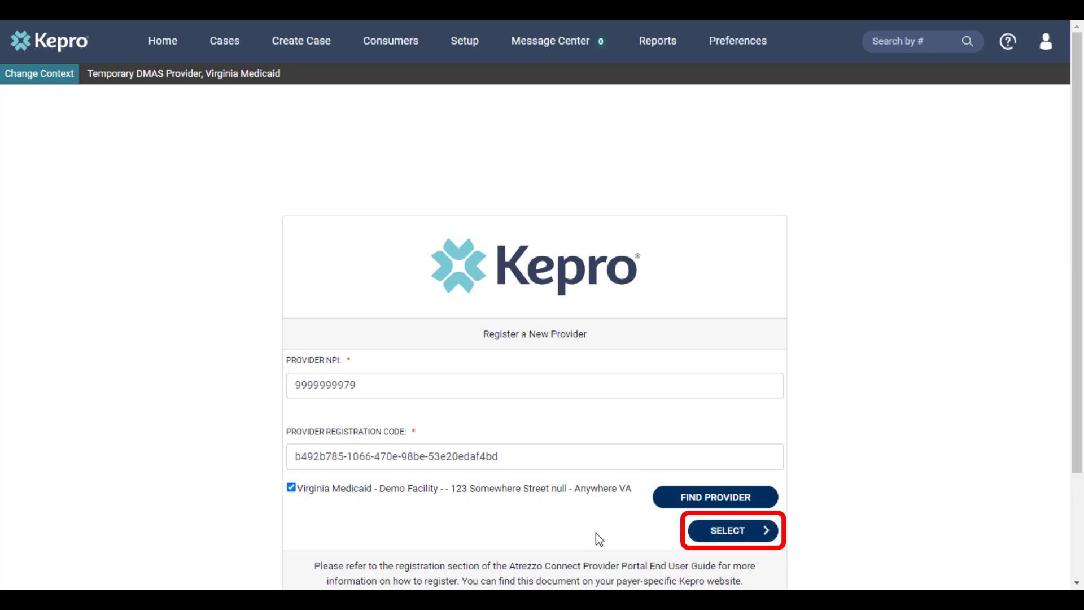
pyautogui.click(727, 534)
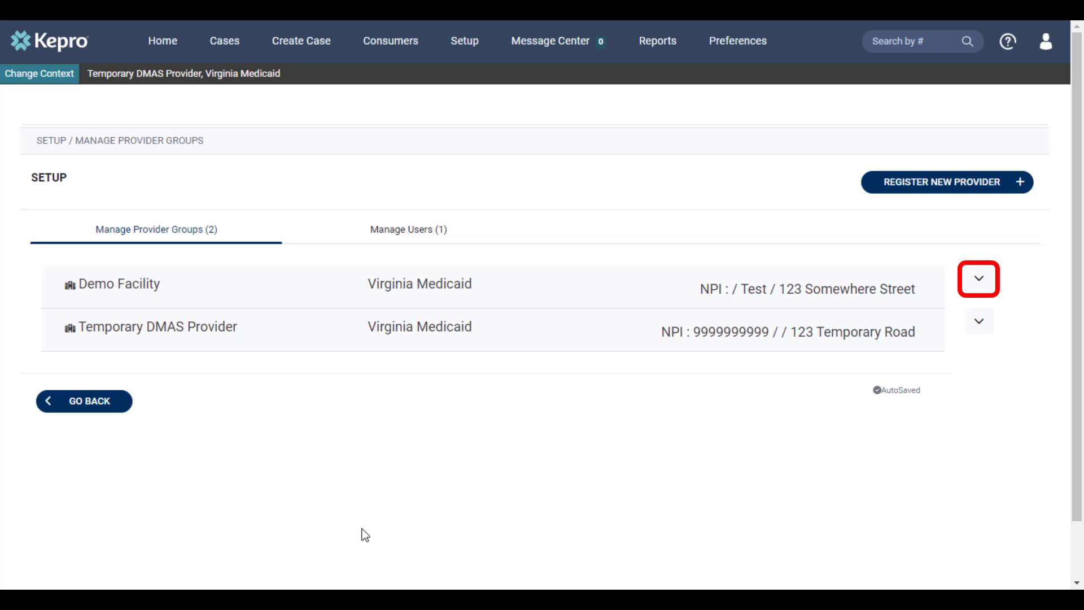
# Step: Create a new staff user for Demo Facility, including the required fax number
pyautogui.click(981, 280)
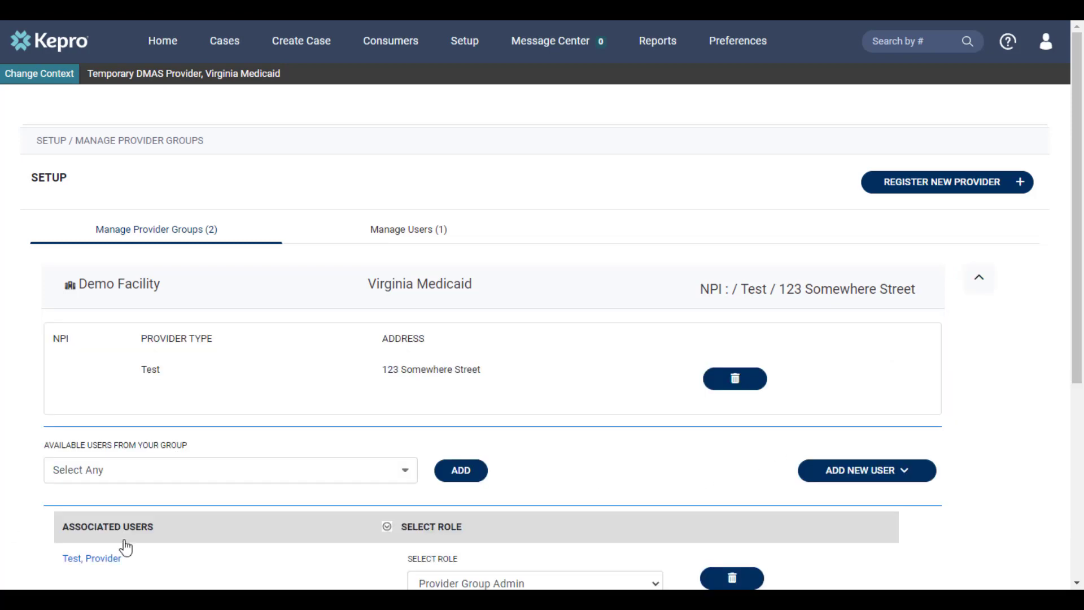
pyautogui.click(822, 474)
pyautogui.scroll(-5, 554, 330)
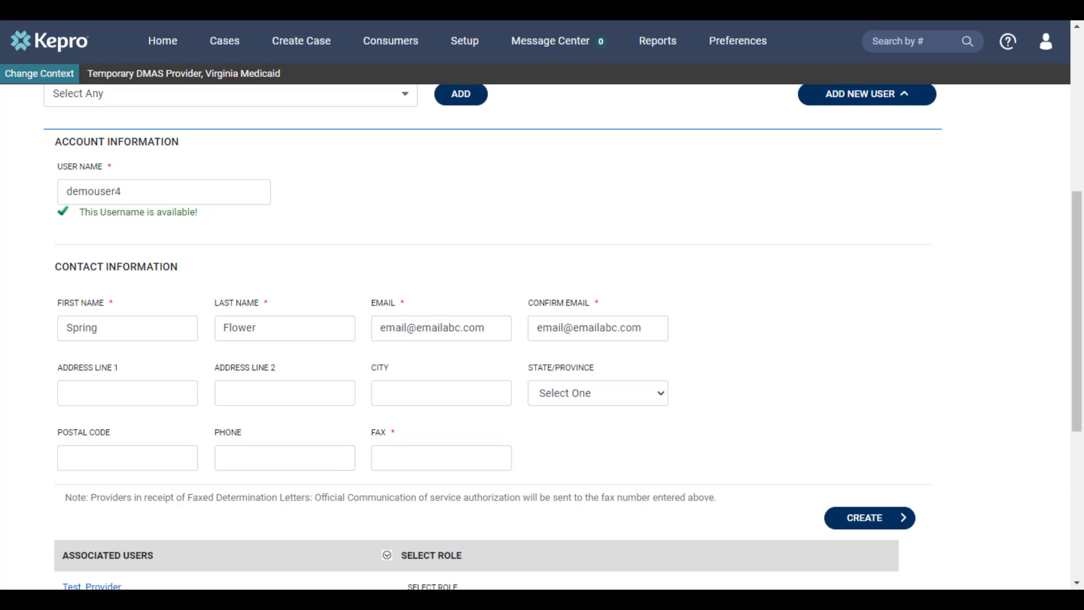
pyautogui.click(413, 455)
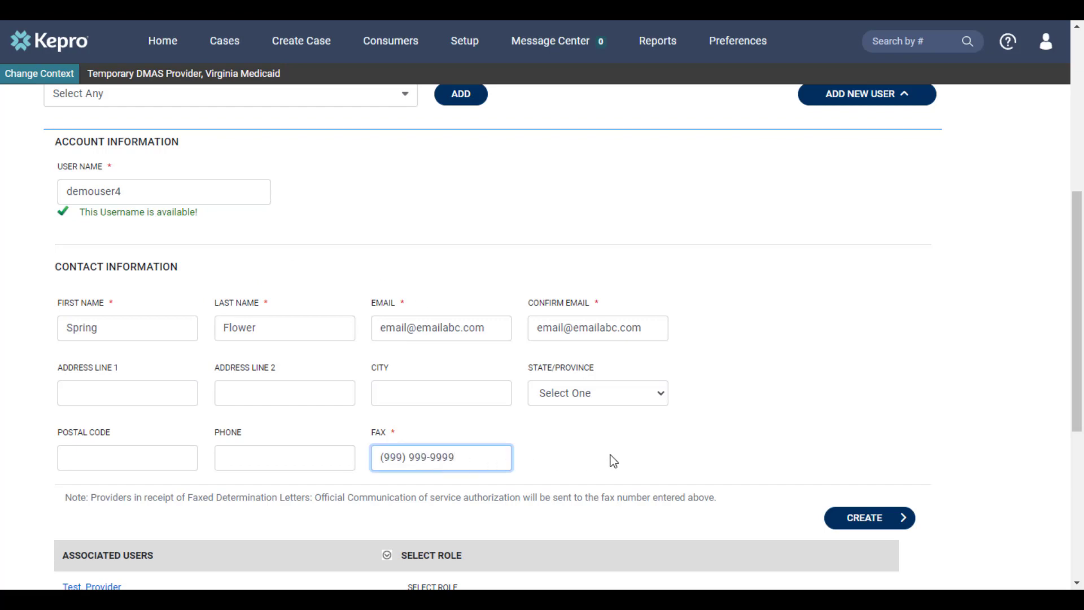
pyautogui.click(849, 519)
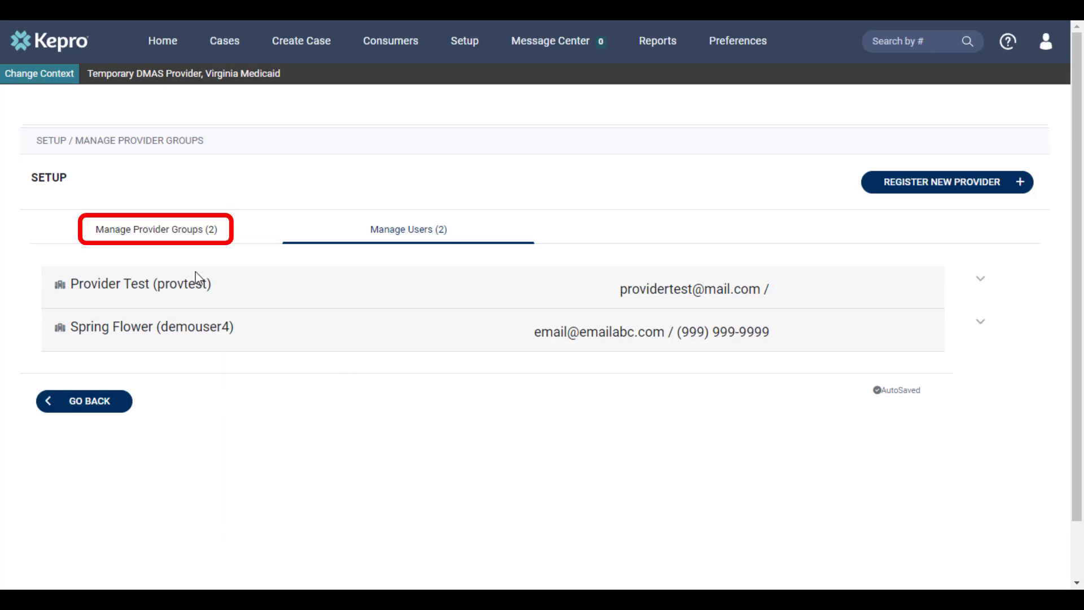
pyautogui.click(178, 233)
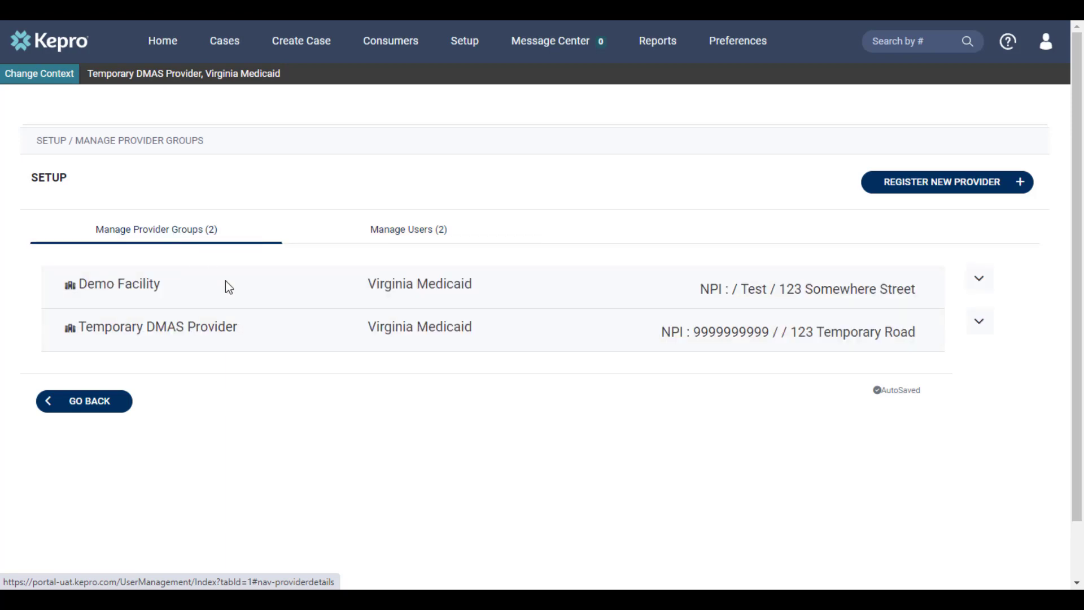
# Step: Create another new user under Temporary DMAS Provider, bringing Manage Users to 3
pyautogui.click(981, 324)
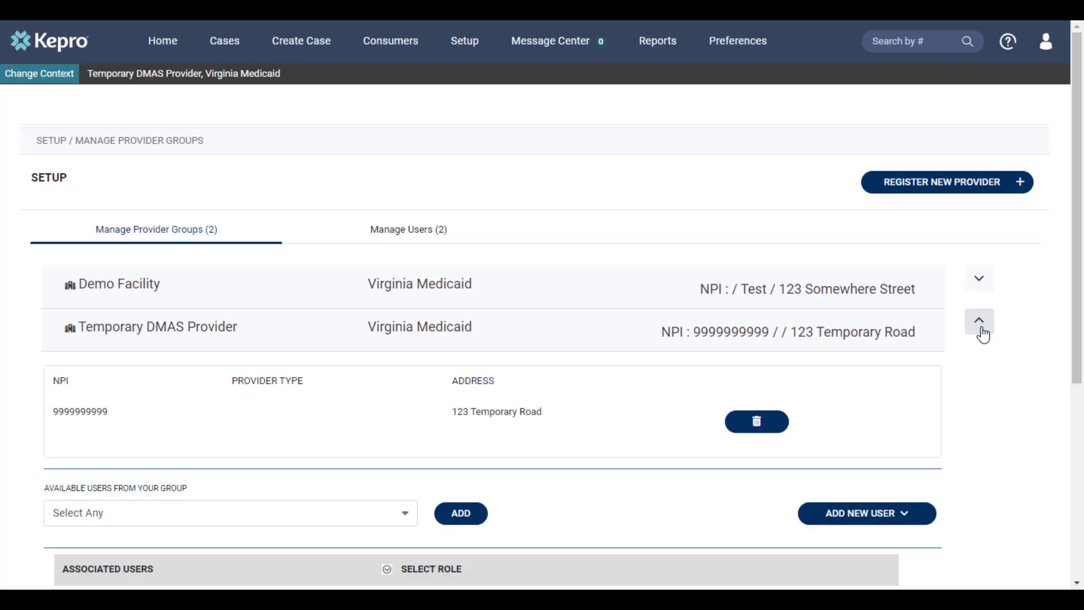
pyautogui.click(868, 521)
pyautogui.scroll(-5, 751, 494)
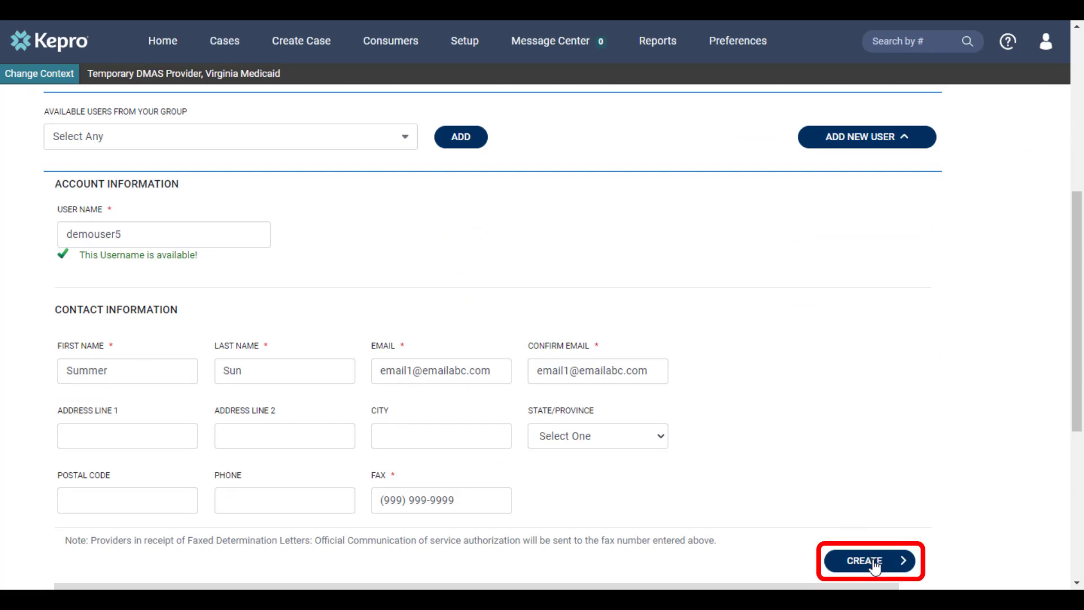
pyautogui.click(875, 563)
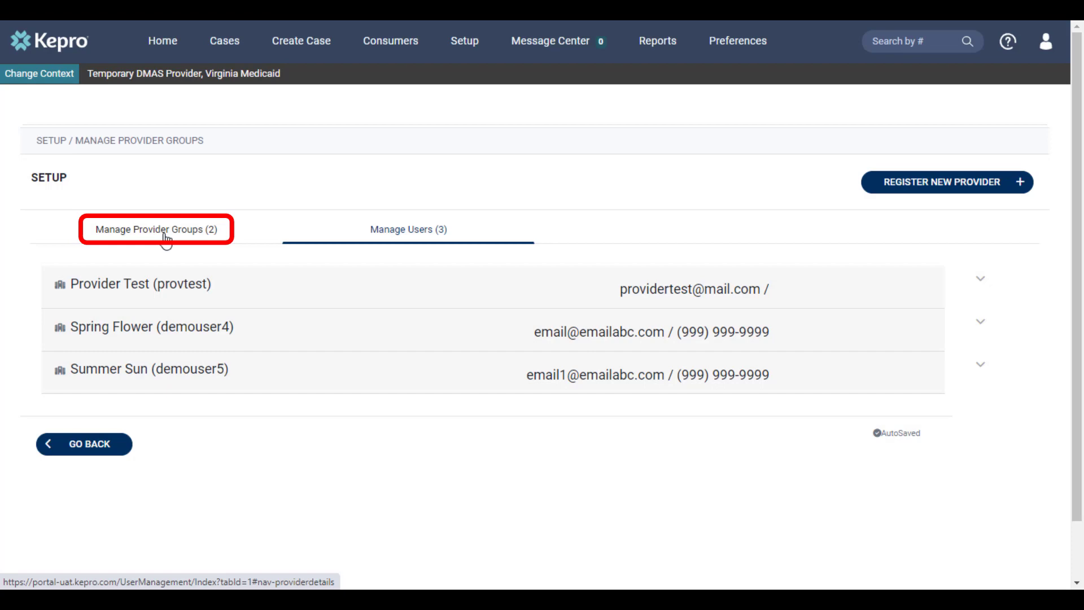
pyautogui.click(166, 239)
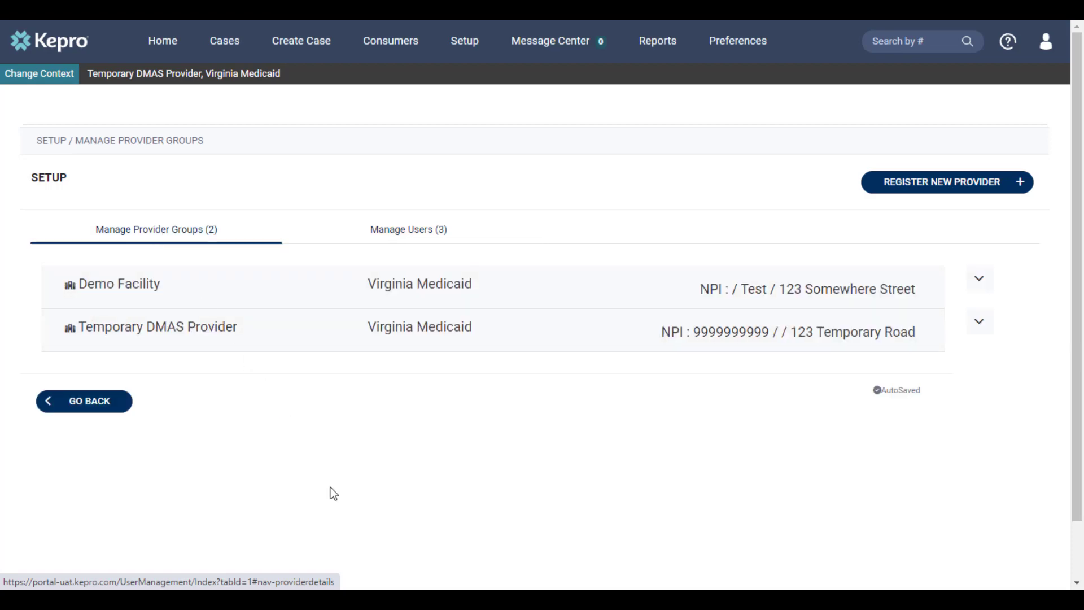
# Step: Change Demo Facility's second associated user from Provider Staff Account to Provider Admin
pyautogui.click(979, 280)
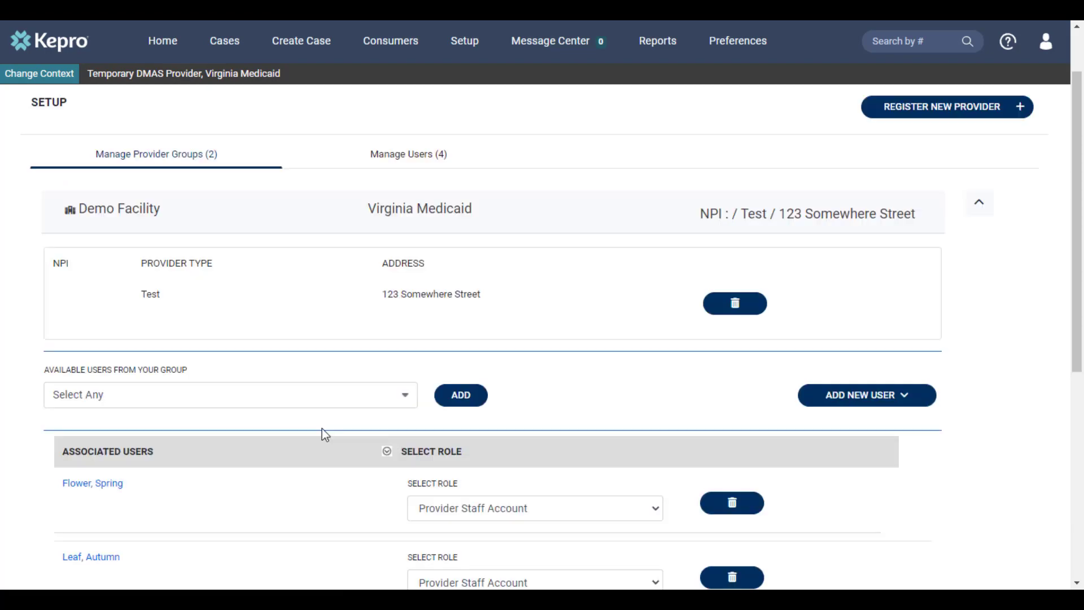
pyautogui.scroll(-3, 322, 429)
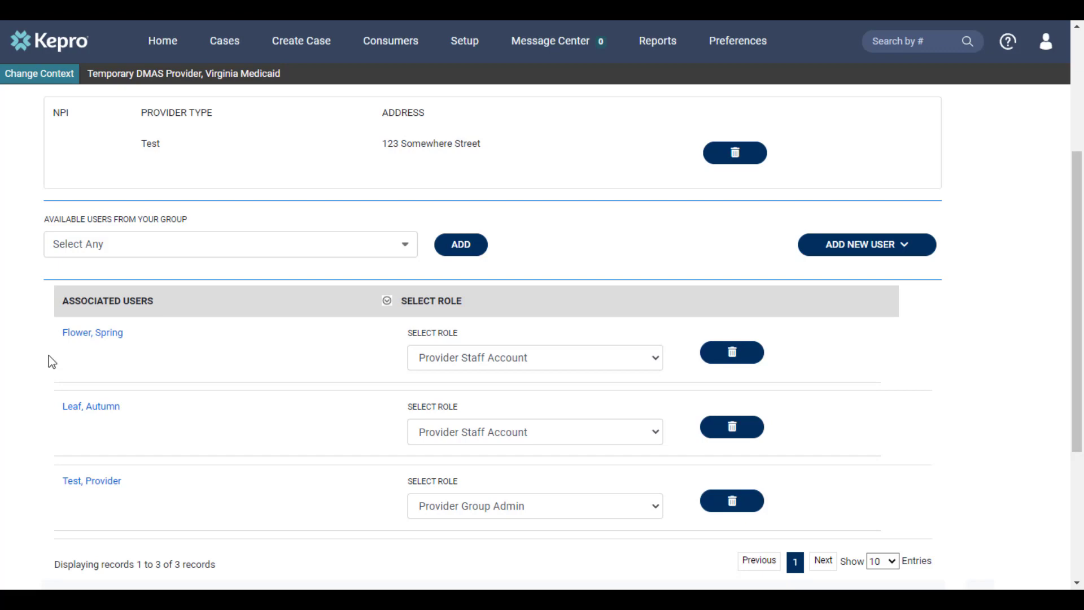
pyautogui.click(473, 438)
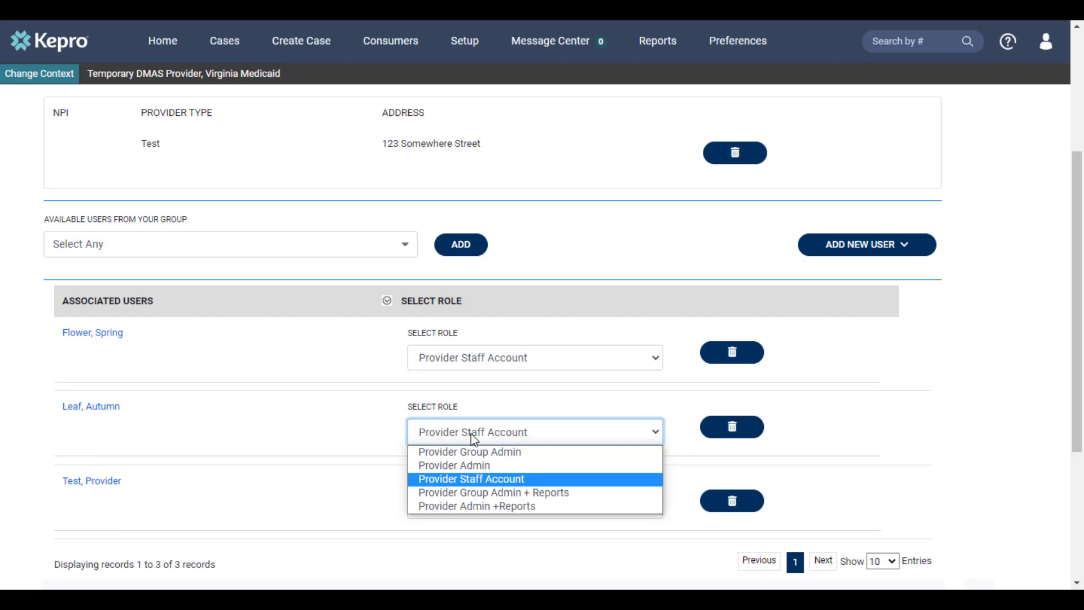
pyautogui.click(454, 466)
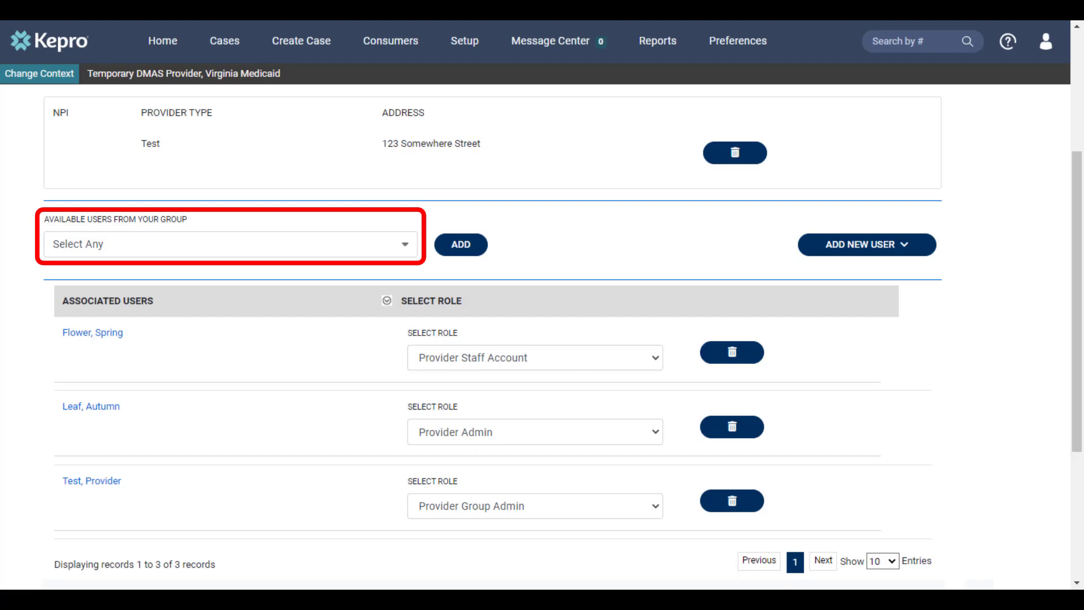
# Step: Associate the only available user with Demo Facility as Provider Group Admin
pyautogui.click(414, 250)
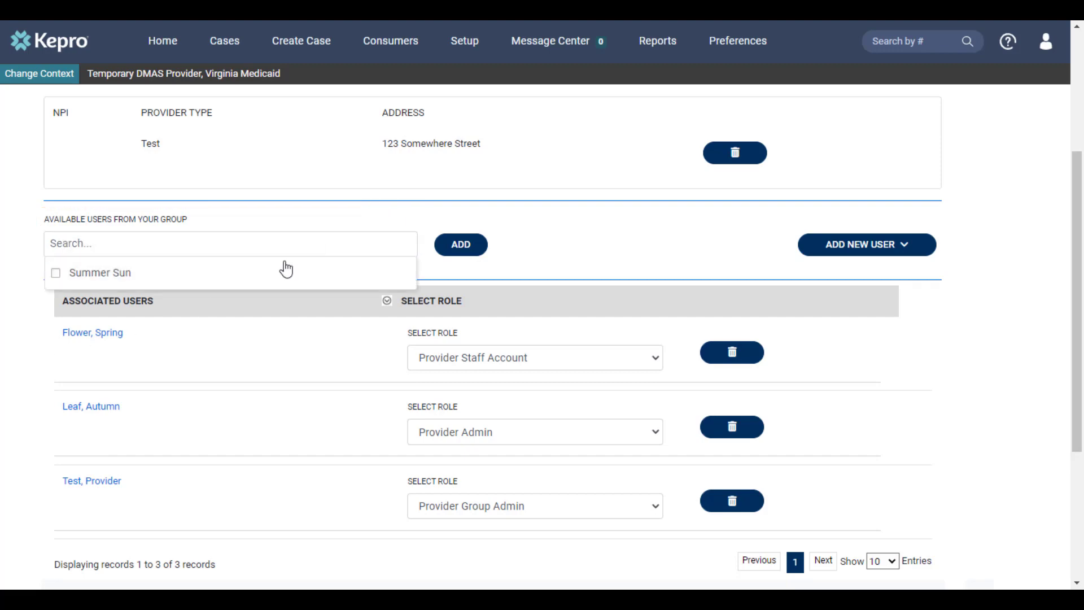
pyautogui.click(212, 282)
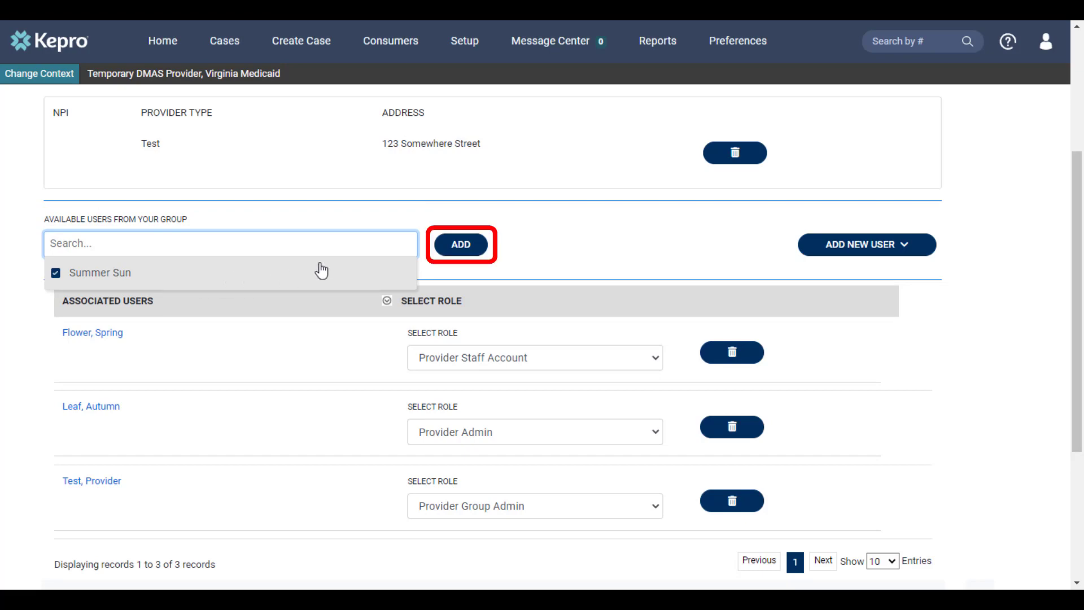
pyautogui.click(451, 252)
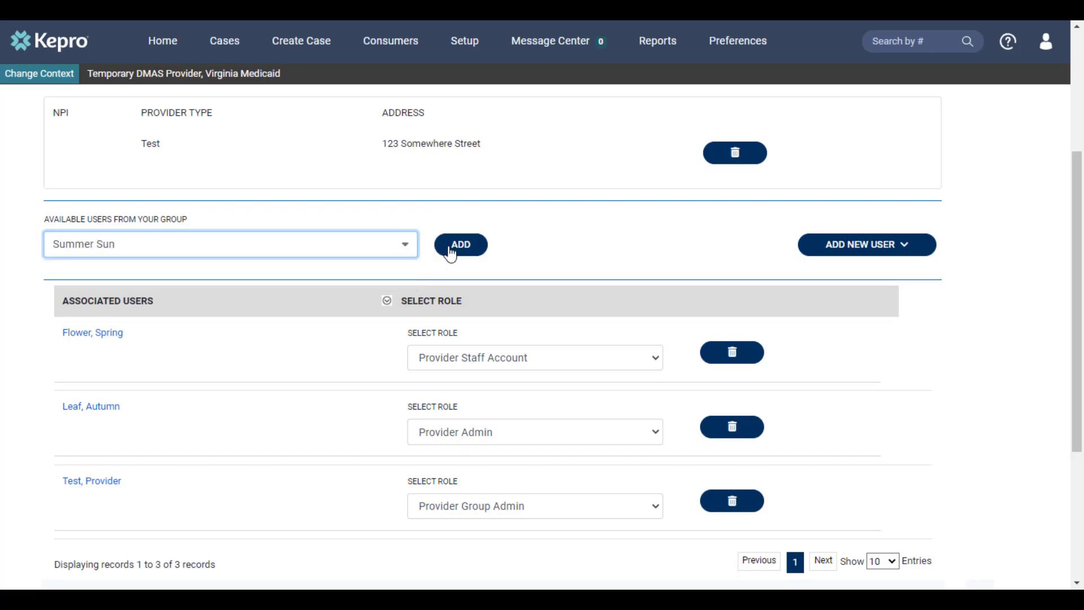
pyautogui.click(450, 248)
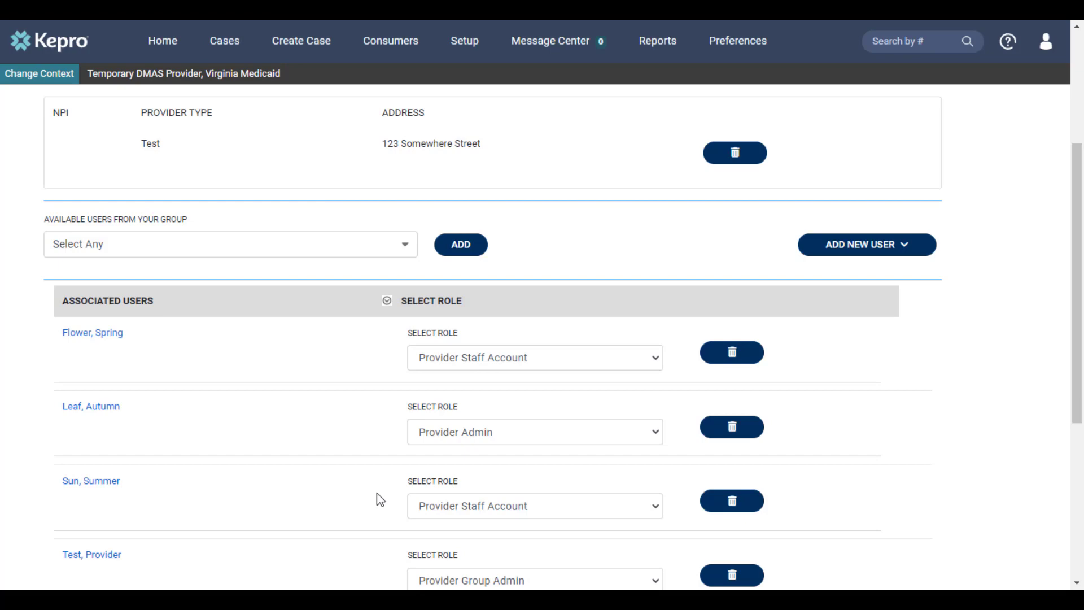
pyautogui.click(575, 513)
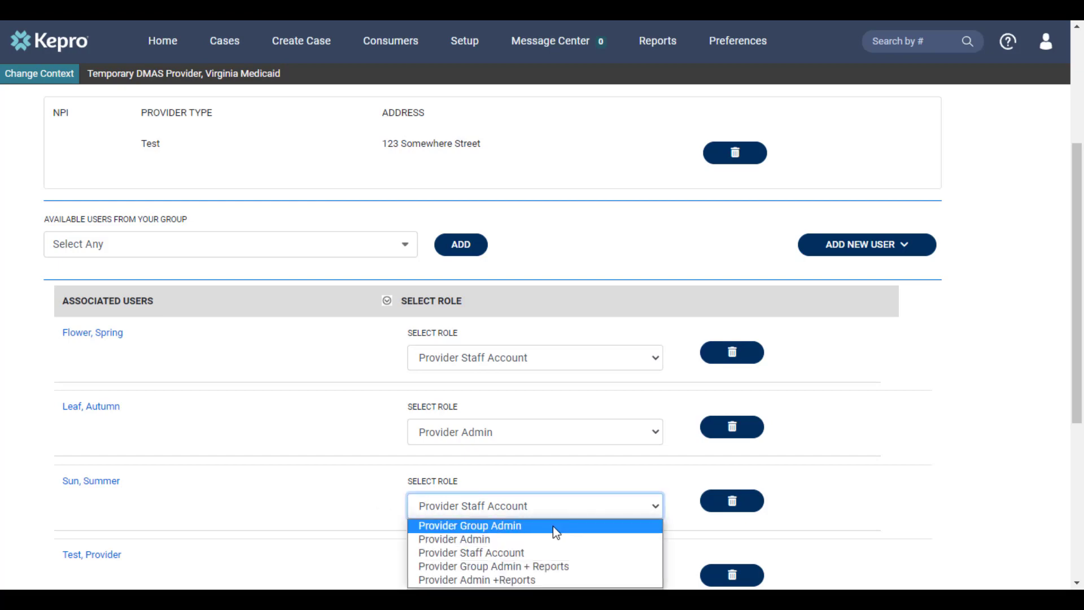
pyautogui.click(553, 526)
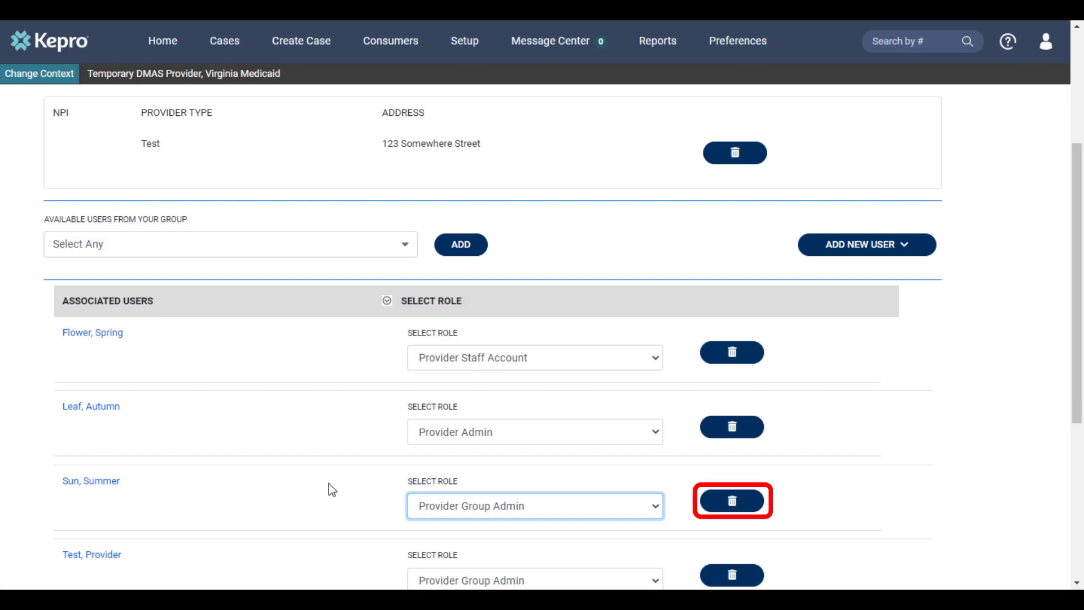
# Step: Permanently remove that newly added user from Demo Facility
pyautogui.click(735, 504)
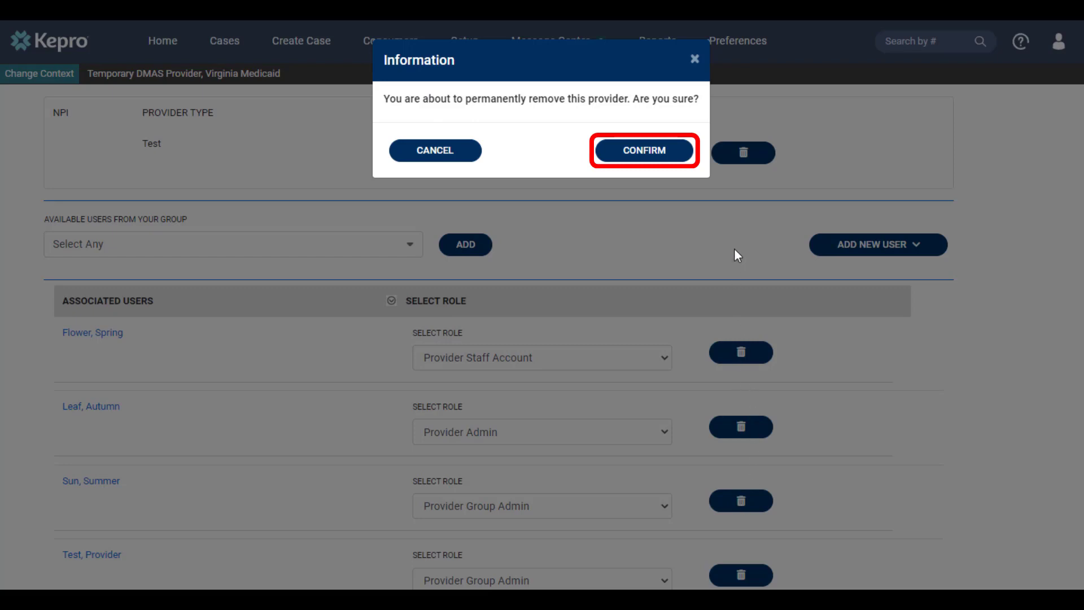
pyautogui.click(678, 160)
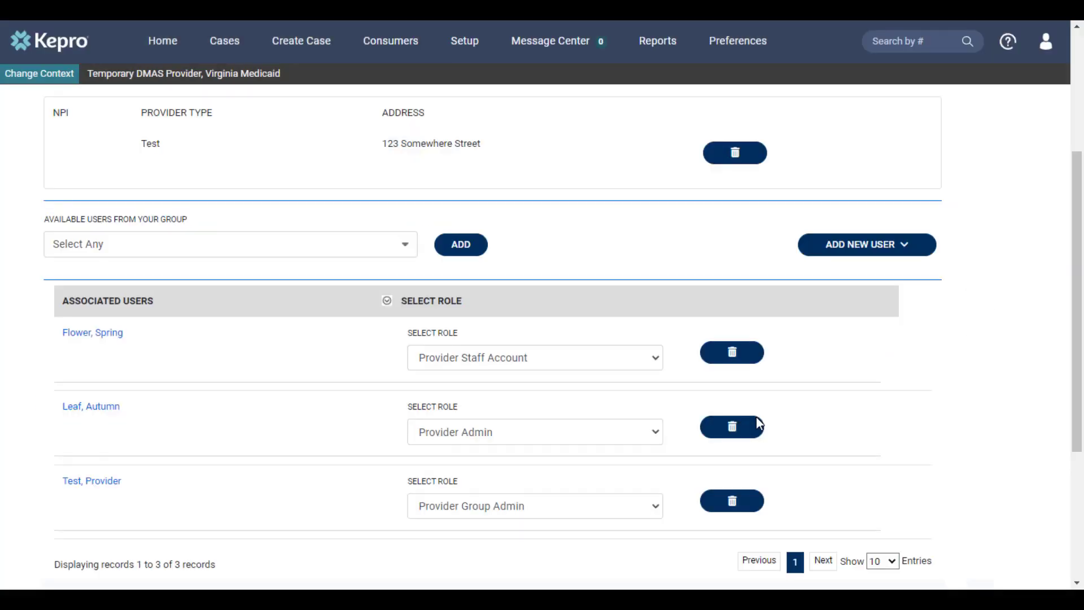
pyautogui.scroll(4, 762, 424)
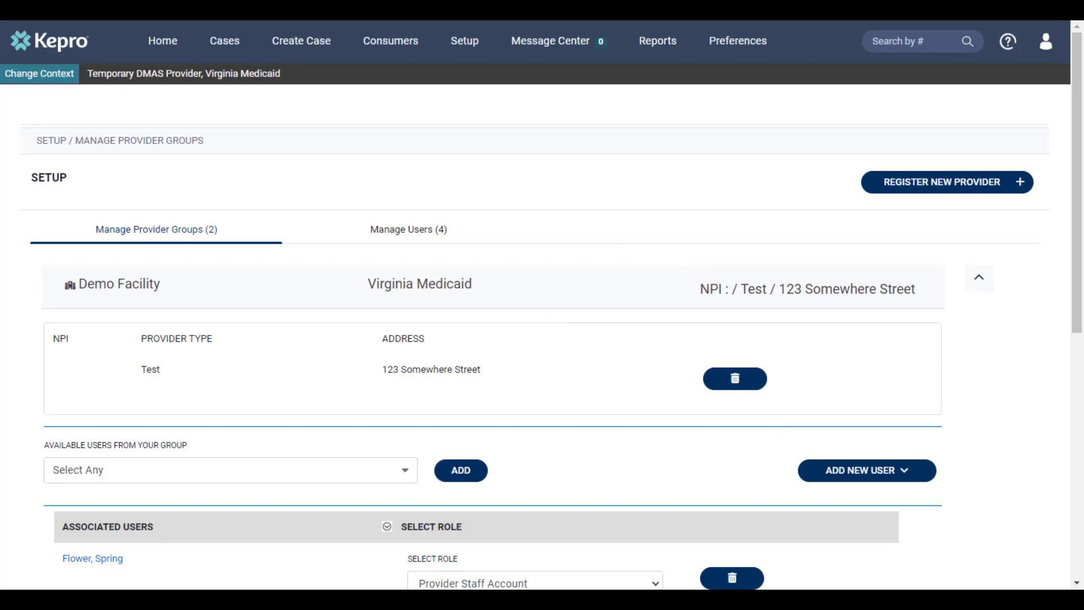
# Step: Edit the first user and reset their registration, removing multi-factor authentication associations
pyautogui.click(393, 236)
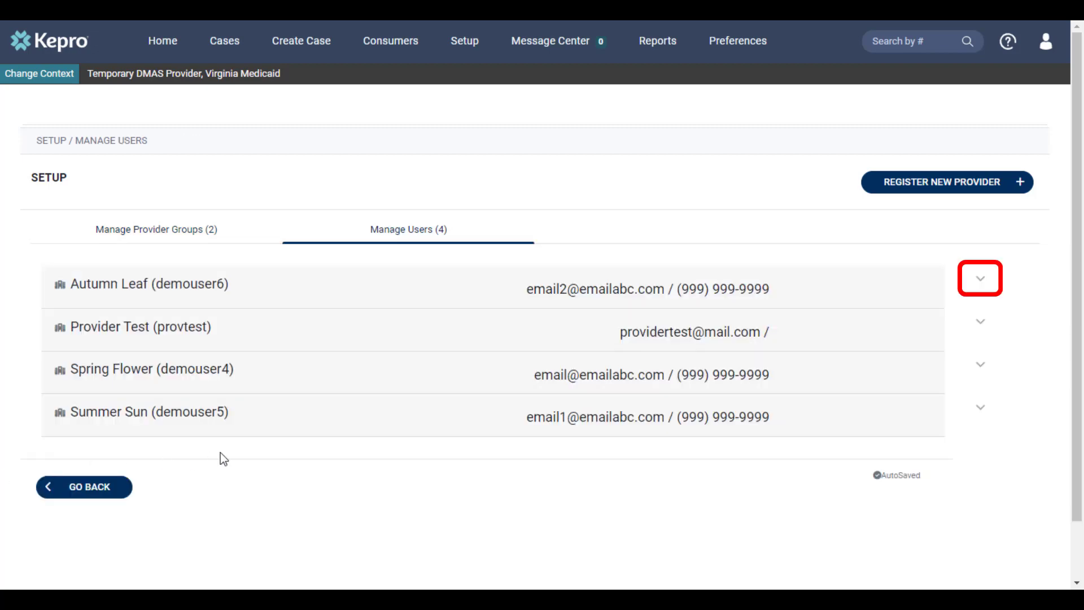
pyautogui.click(983, 280)
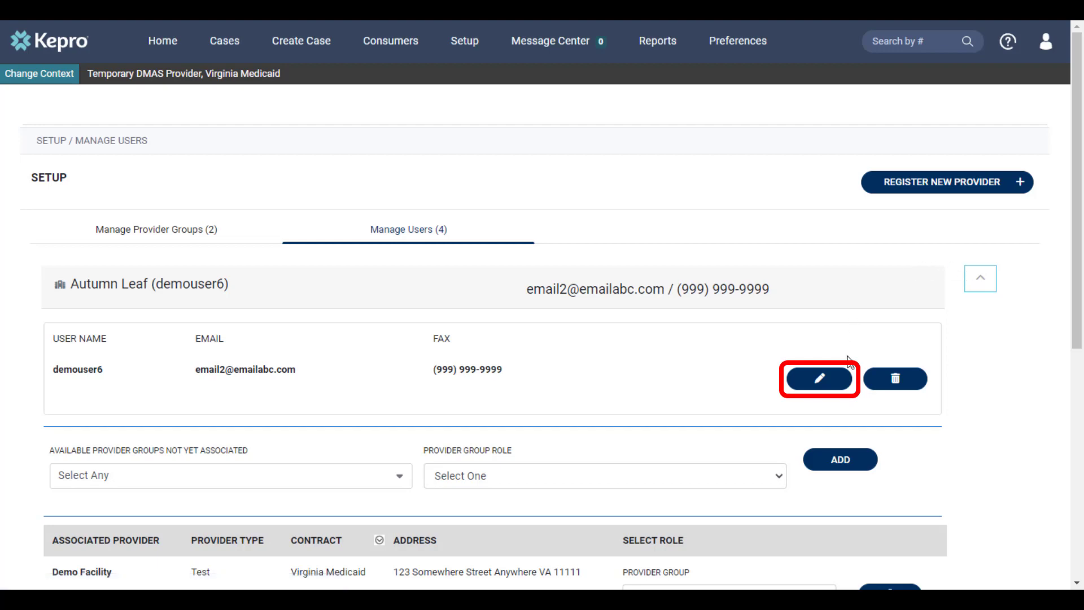
pyautogui.click(834, 384)
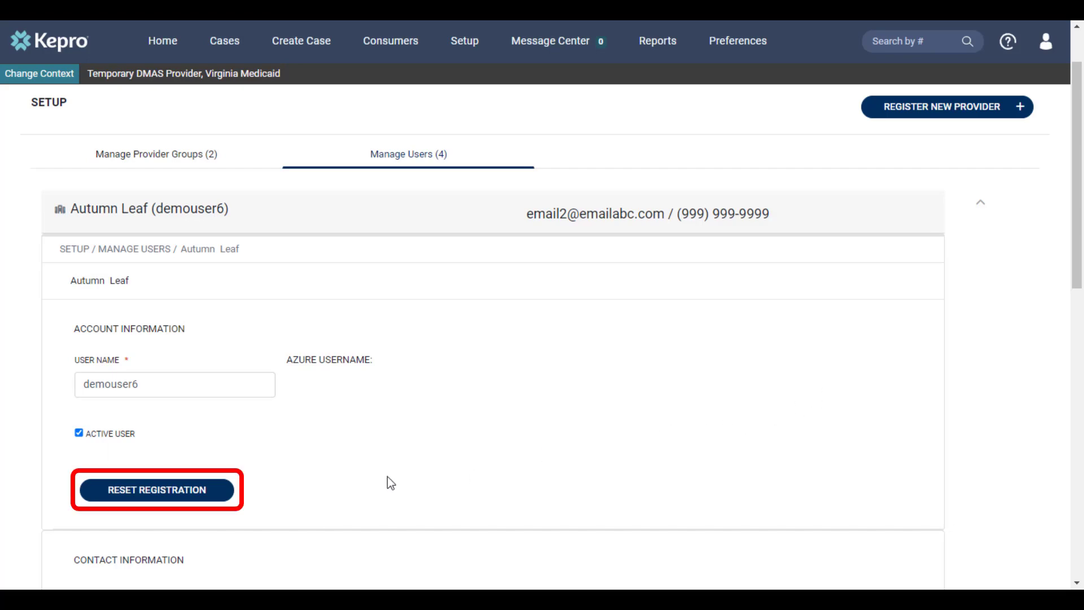
pyautogui.click(213, 499)
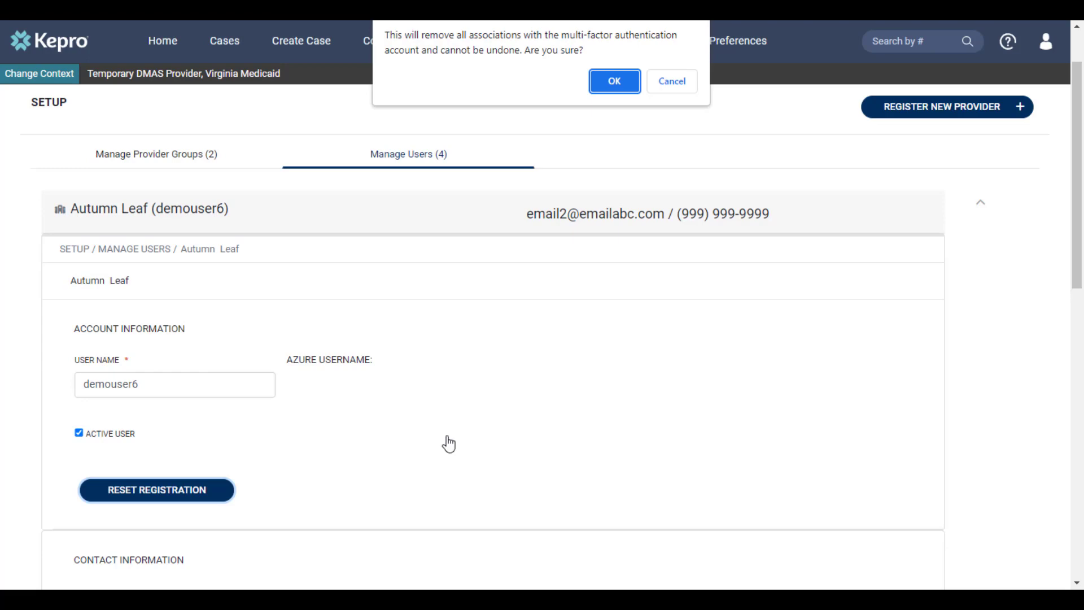
pyautogui.click(613, 84)
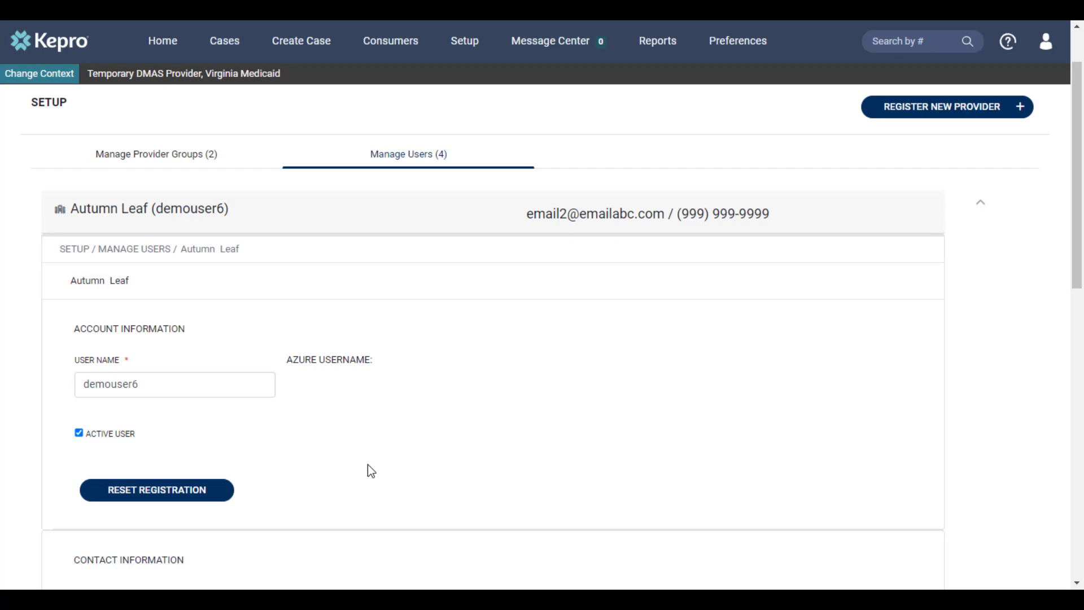
# Step: Finish the user's address and postal code, then collapse their details back to the list
pyautogui.scroll(-7, 401, 499)
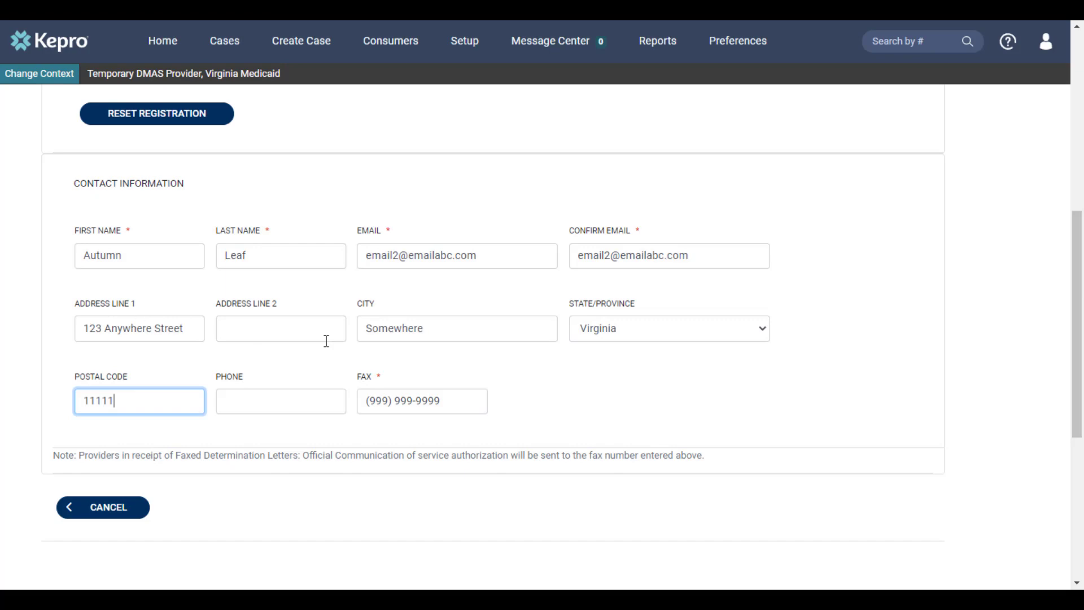
pyautogui.click(864, 427)
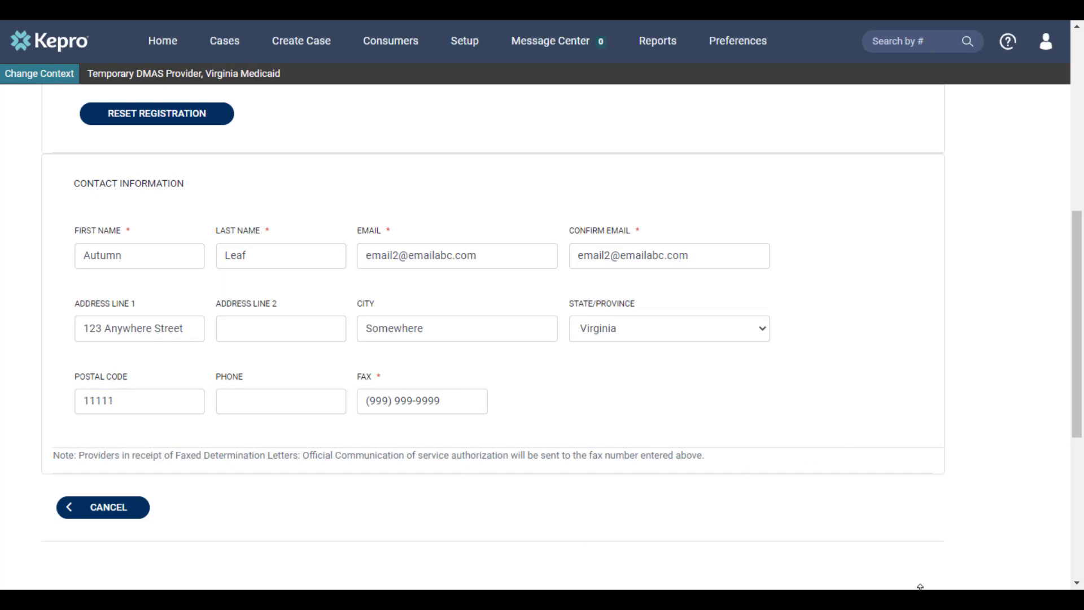
pyautogui.scroll(6, 682, 496)
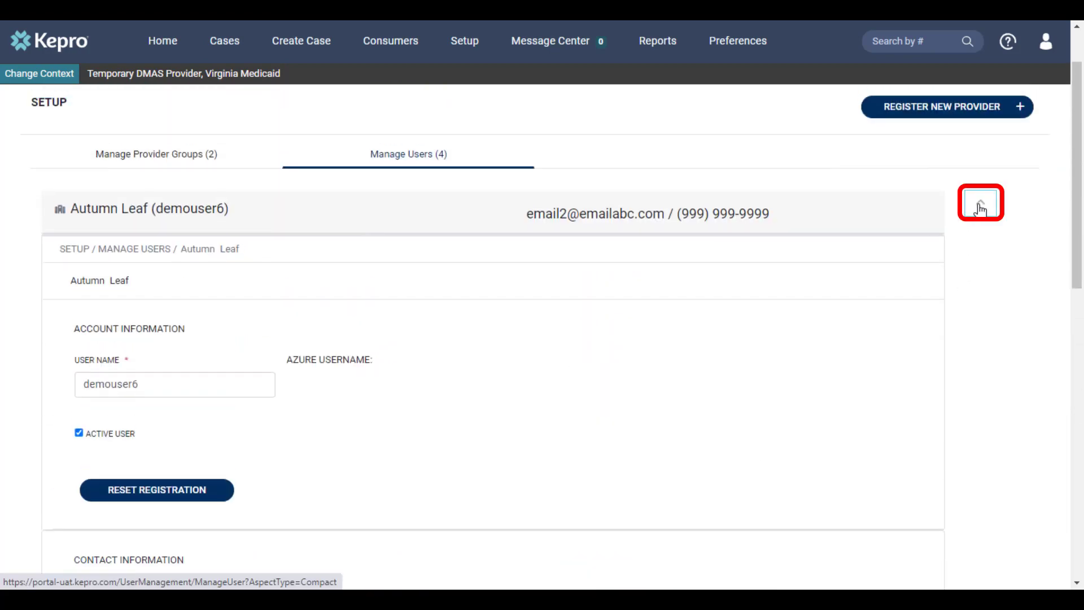
pyautogui.click(981, 208)
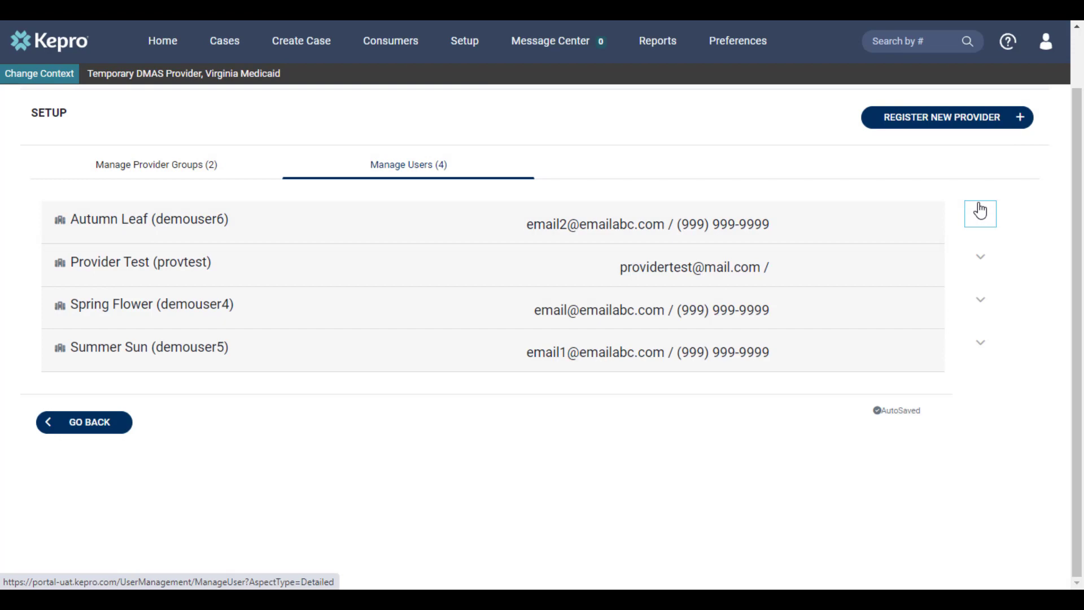
# Step: Expand the first user's details and choose Remove User for them
pyautogui.click(980, 210)
pyautogui.scroll(-1, 932, 358)
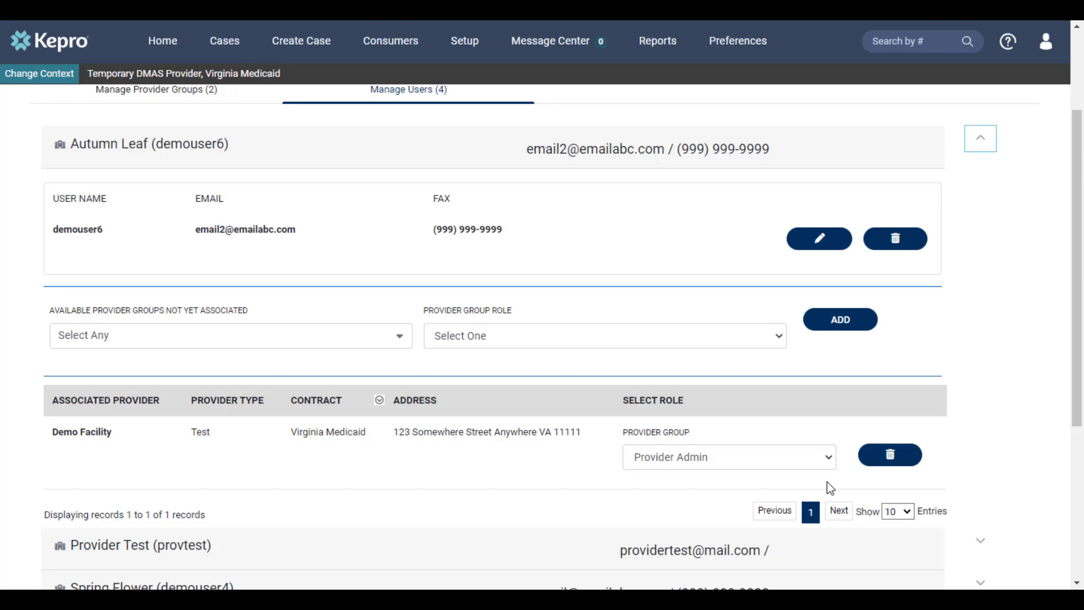
pyautogui.scroll(1, 830, 488)
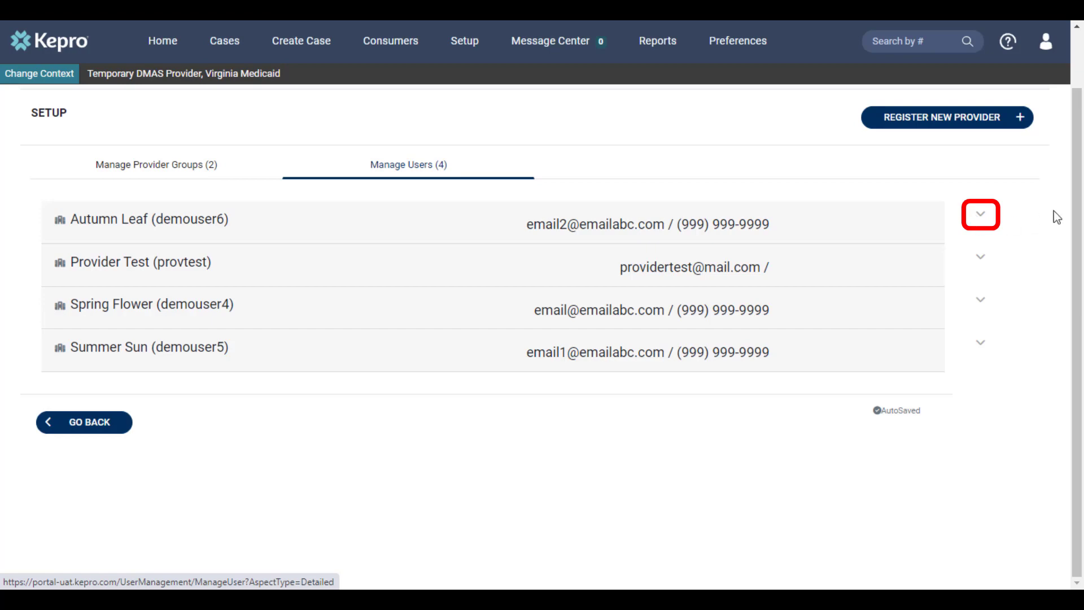
pyautogui.click(980, 213)
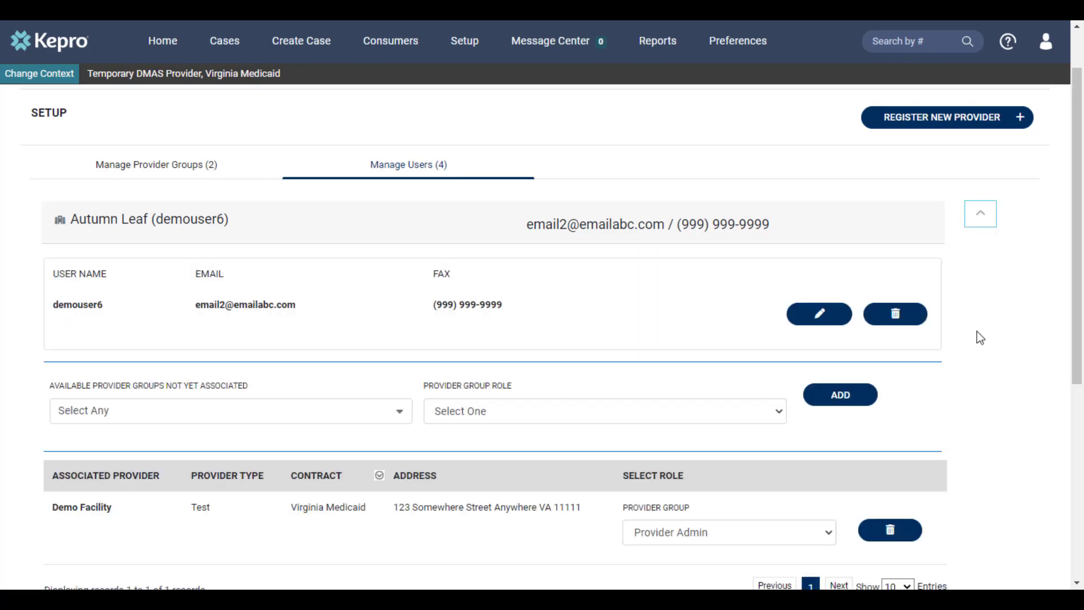
pyautogui.click(896, 322)
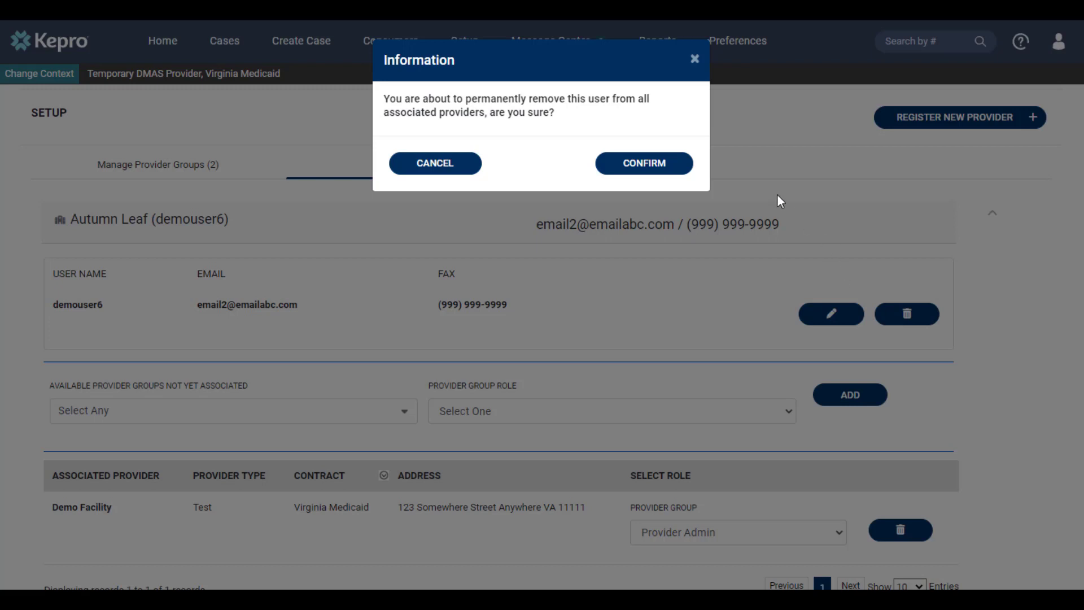
# Step: Confirm removing the first user, leaving 3 users, and view Manage Provider Groups
pyautogui.click(647, 164)
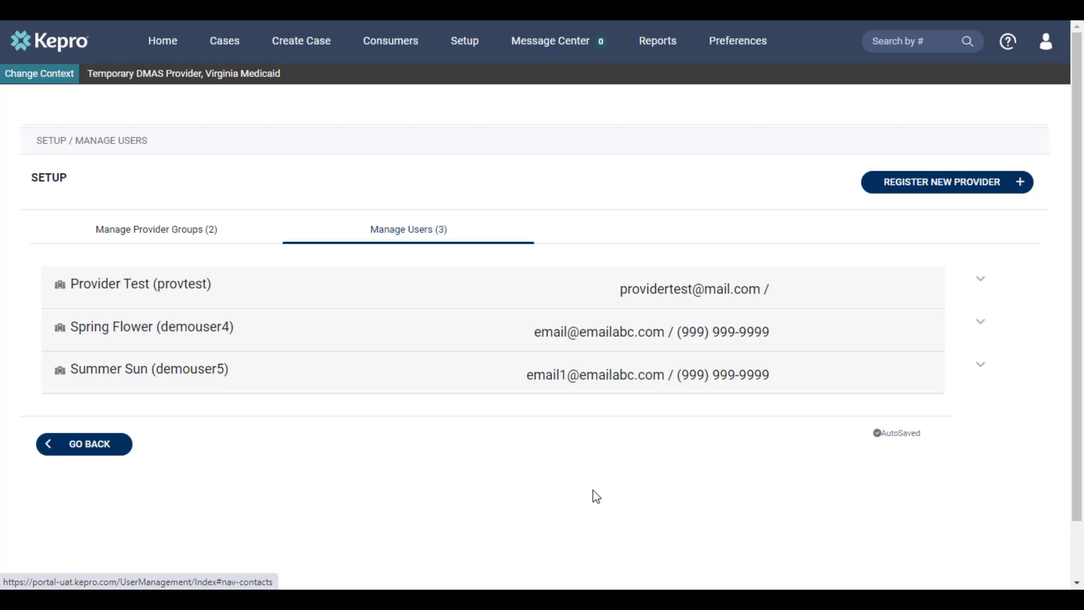
pyautogui.click(201, 234)
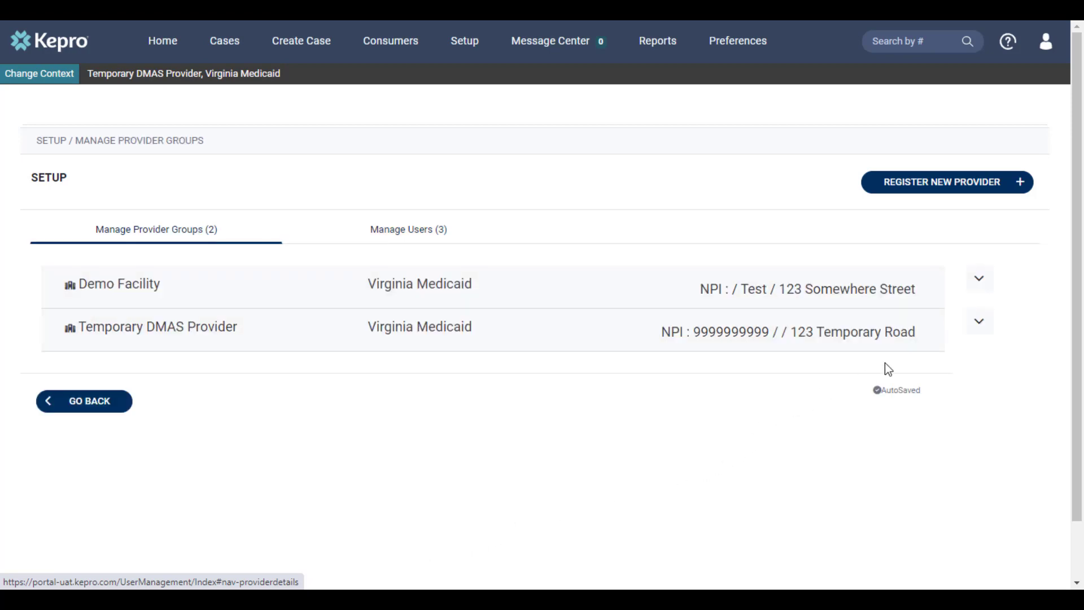
# Step: Open Demo Facility's new-user form, then leave it for the Preferences page
pyautogui.click(981, 280)
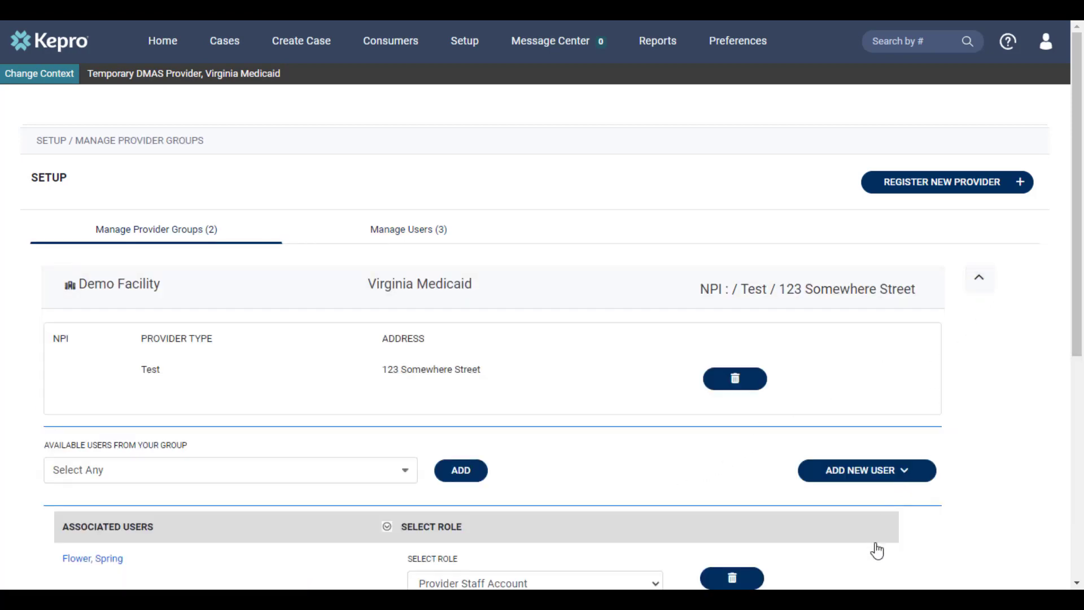
pyautogui.click(898, 475)
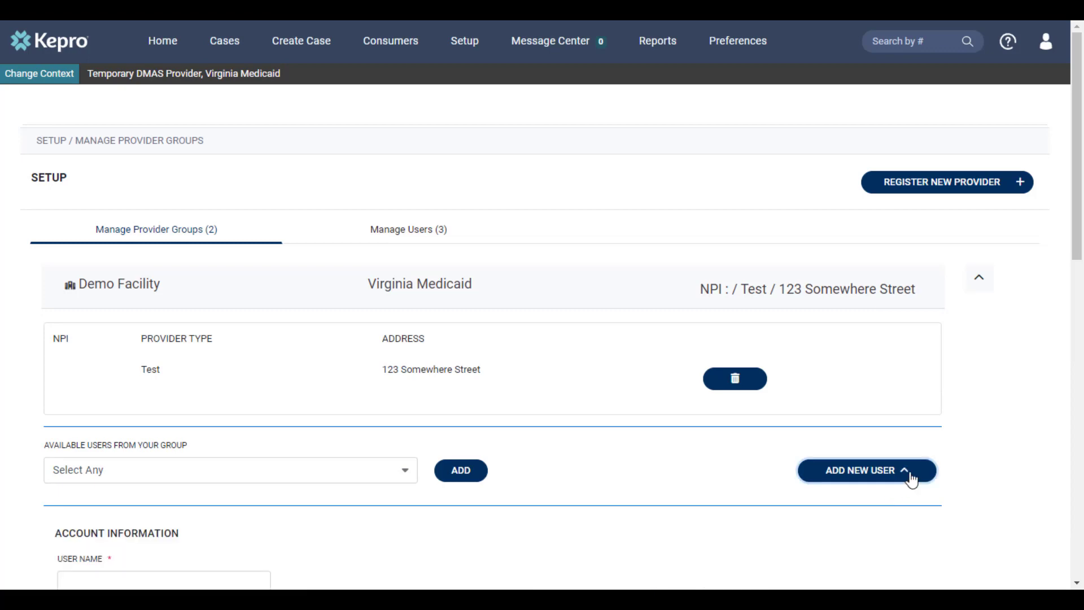
pyautogui.scroll(-6, 942, 495)
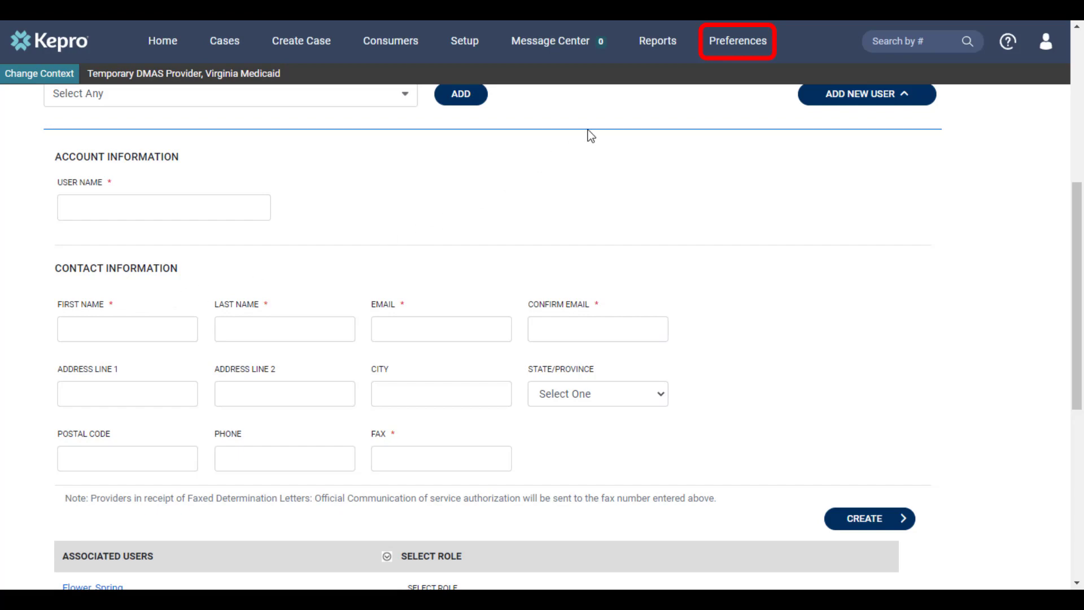
pyautogui.click(737, 43)
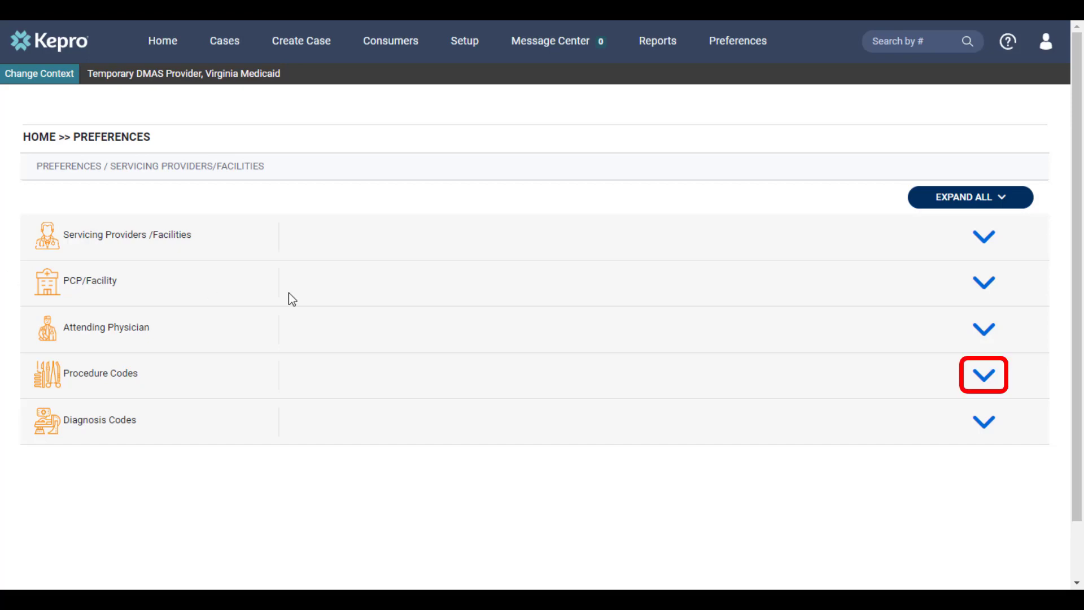
# Step: Search CPT code 47135 and add Transplantation of Liver to Preferred Procedure Codes
pyautogui.click(974, 373)
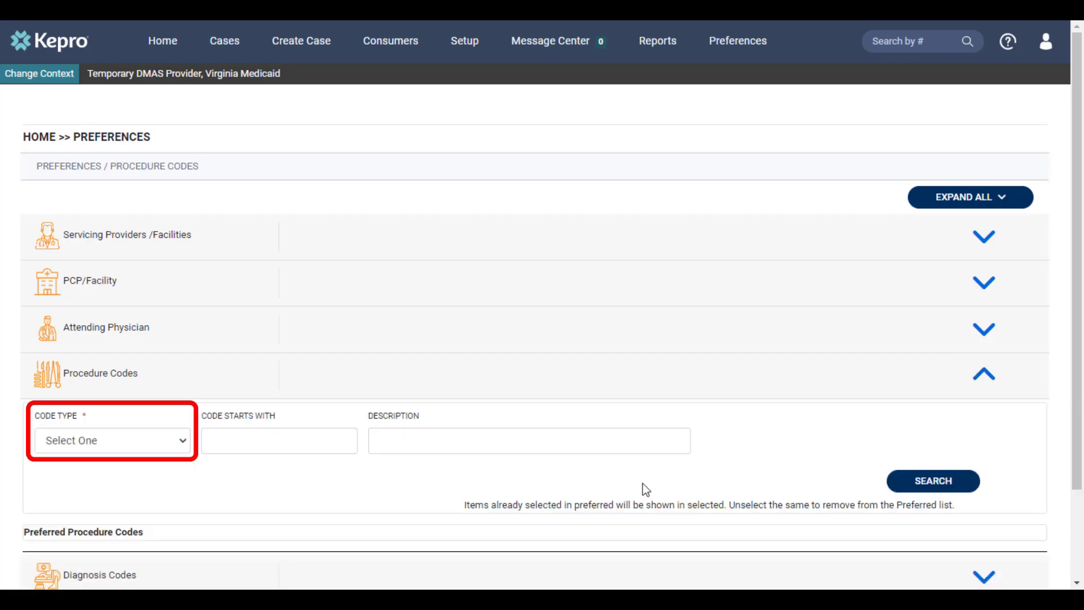
pyautogui.click(163, 452)
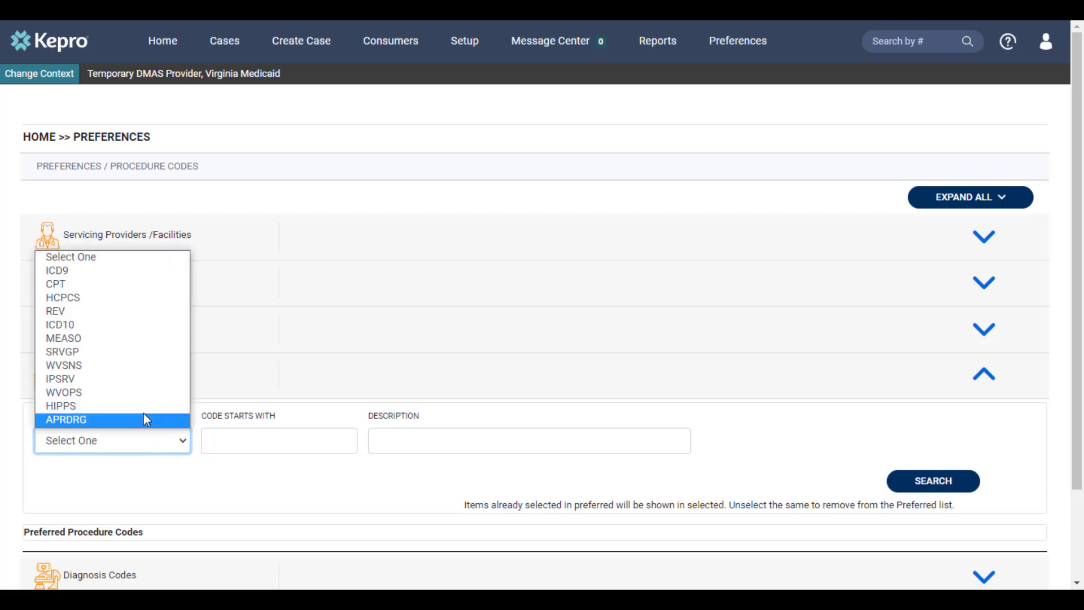
pyautogui.click(83, 284)
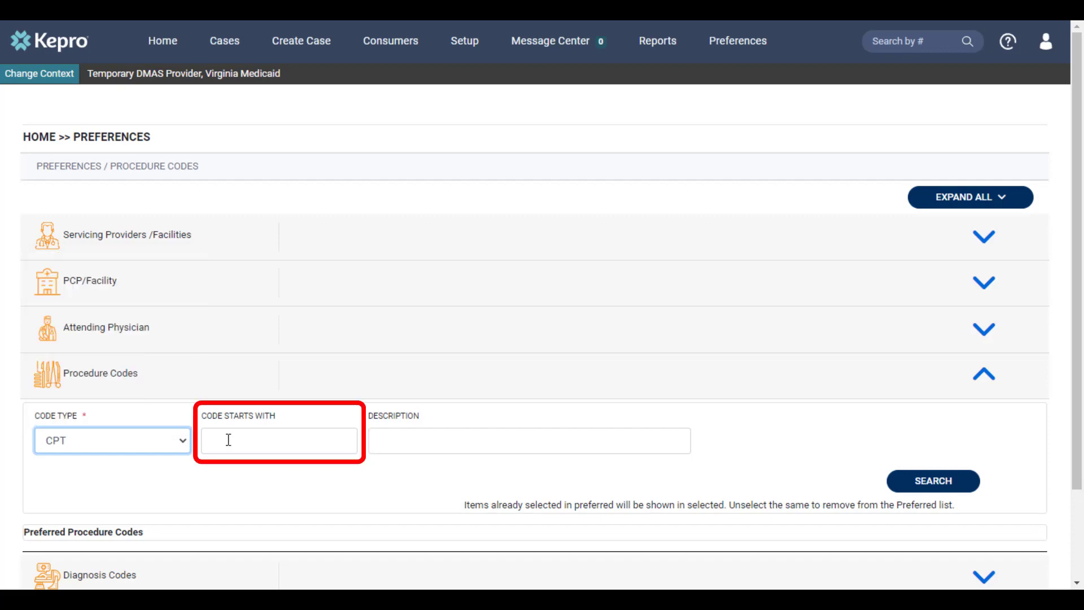
pyautogui.click(228, 440)
pyautogui.write('47135')
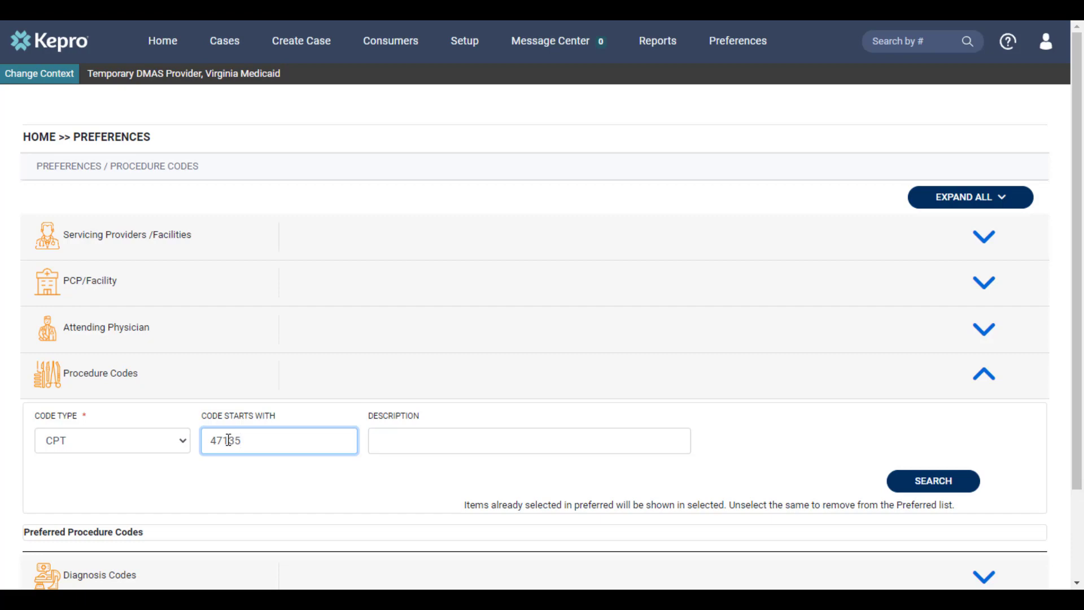
pyautogui.click(912, 489)
pyautogui.scroll(-1, 547, 517)
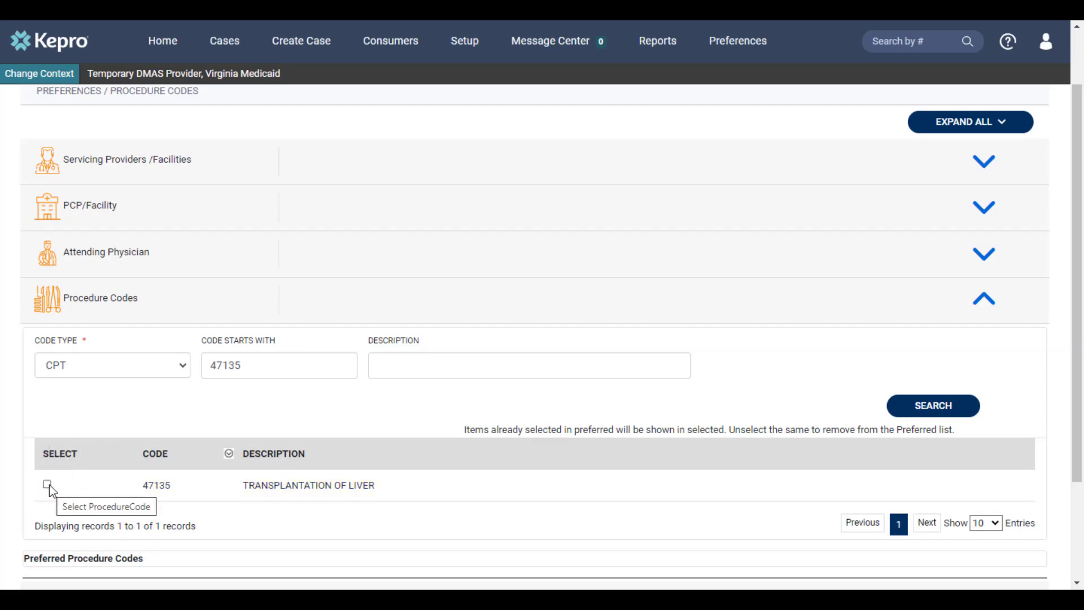
pyautogui.click(47, 485)
pyautogui.scroll(-2, 164, 515)
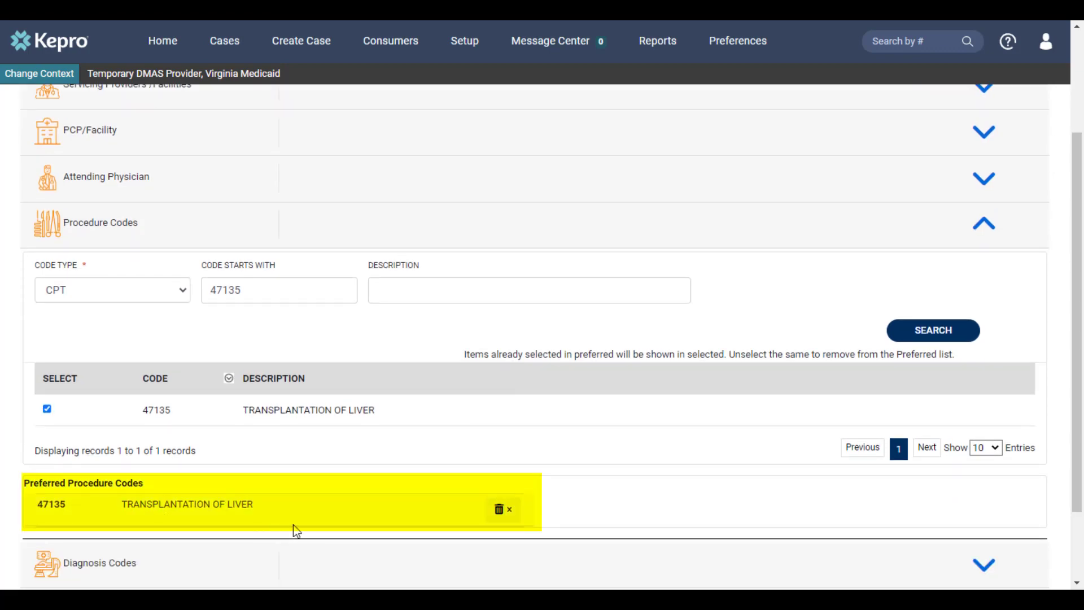
pyautogui.scroll(-2, 438, 472)
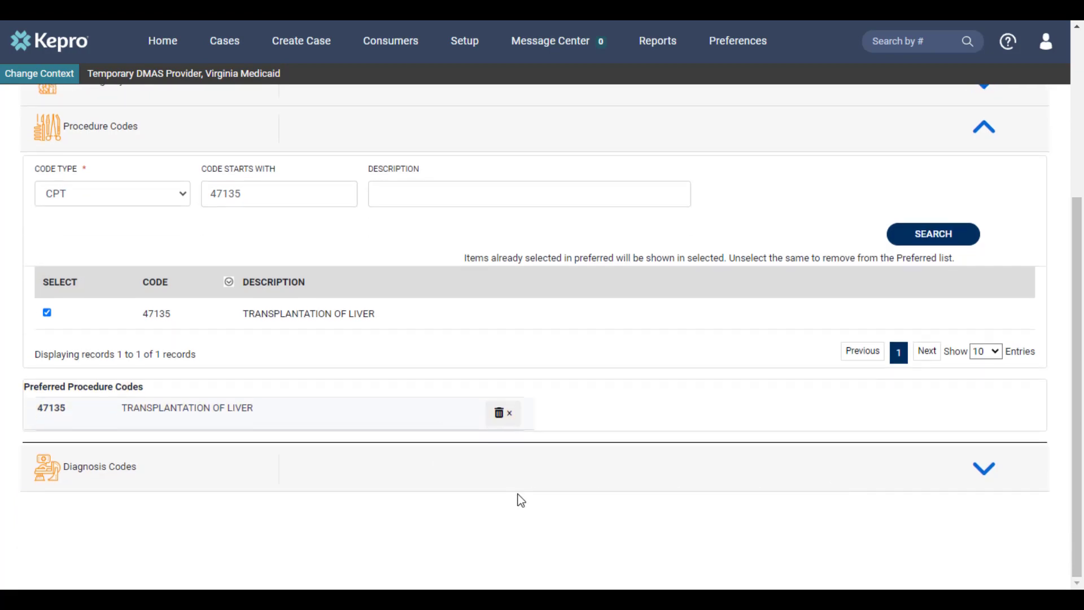
# Step: Add diagnosis code R69 (Illness Unspecified) to preferred codes, then delete it again
pyautogui.click(983, 472)
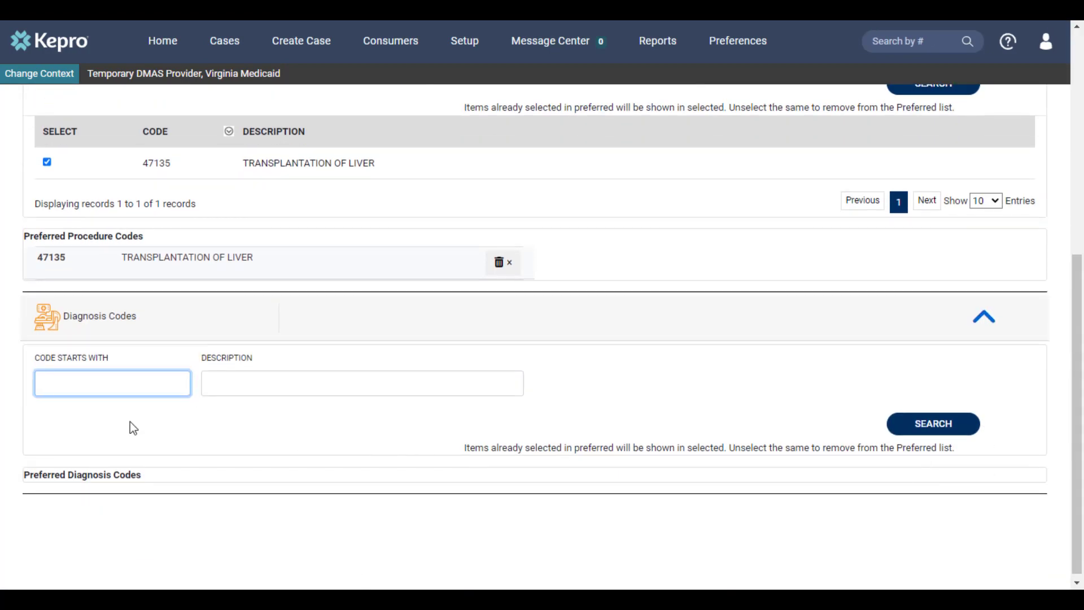
pyautogui.write('r69')
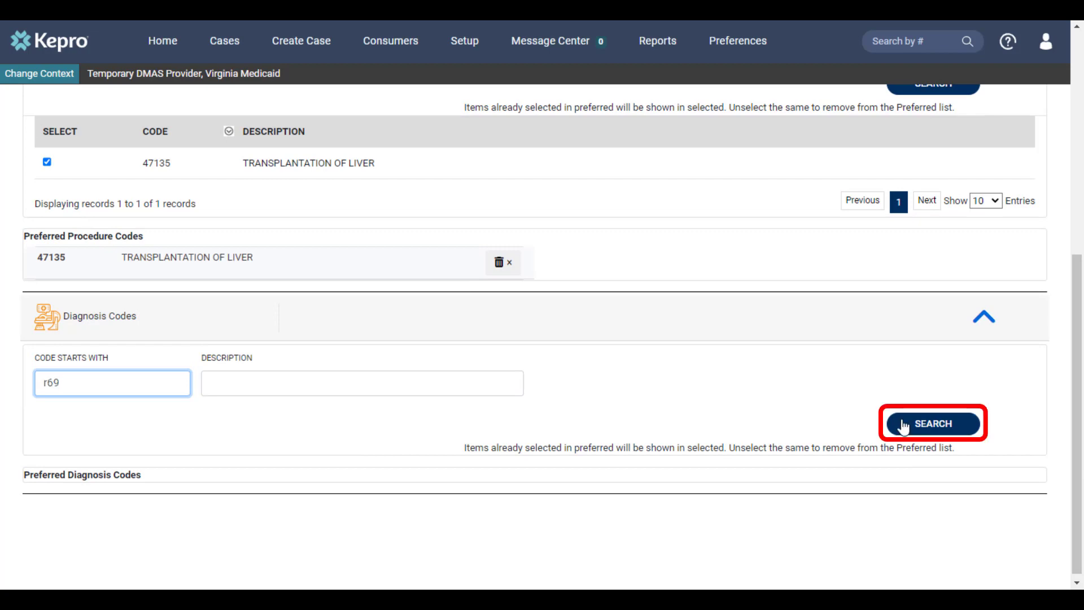
pyautogui.click(903, 427)
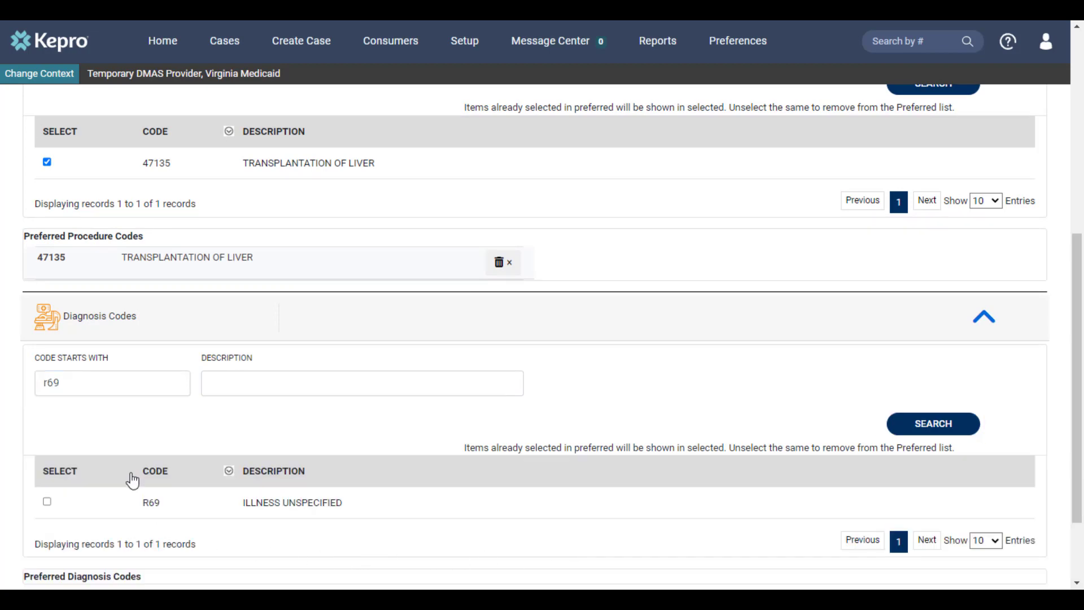
pyautogui.click(47, 502)
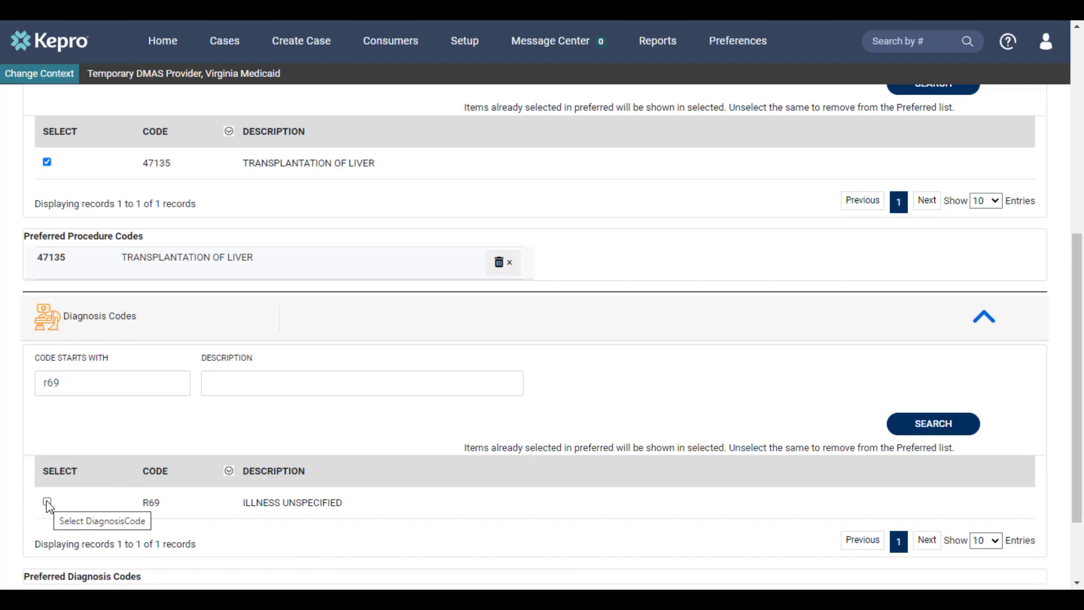
pyautogui.scroll(-3, 49, 503)
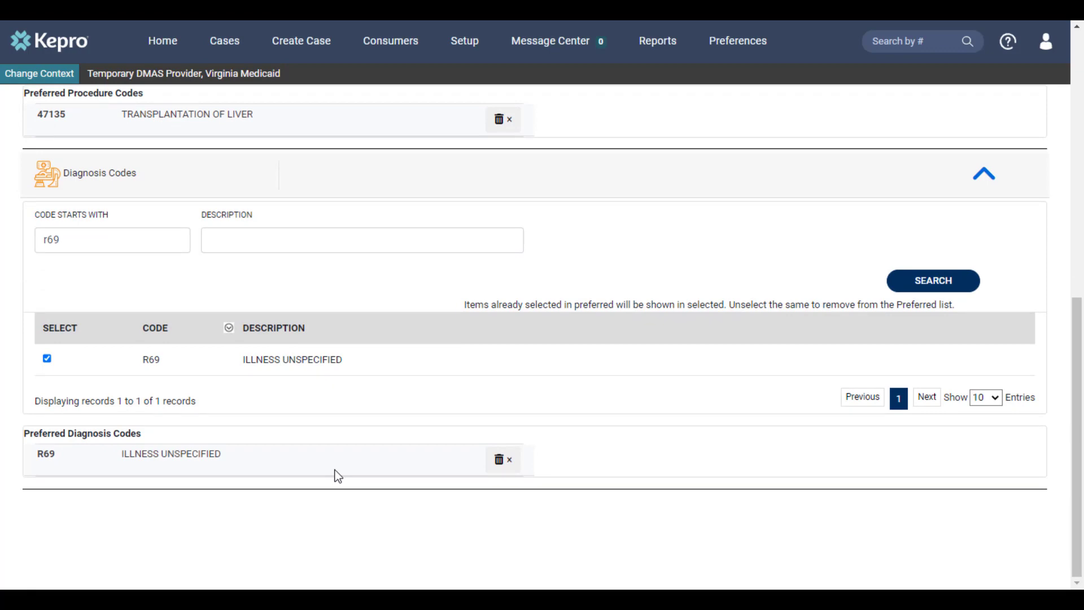
pyautogui.click(498, 461)
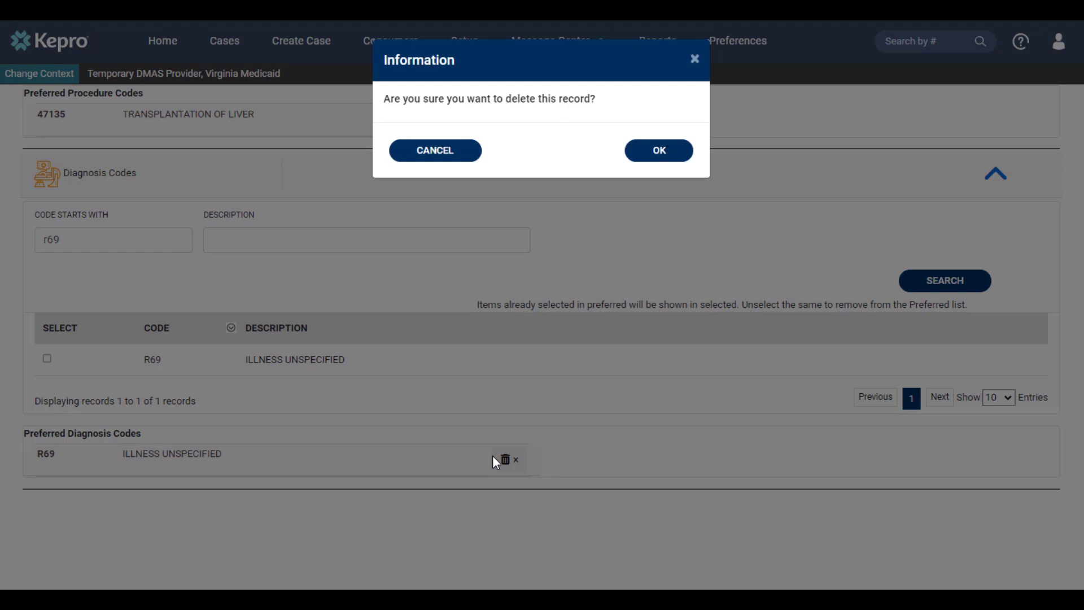
pyautogui.click(661, 157)
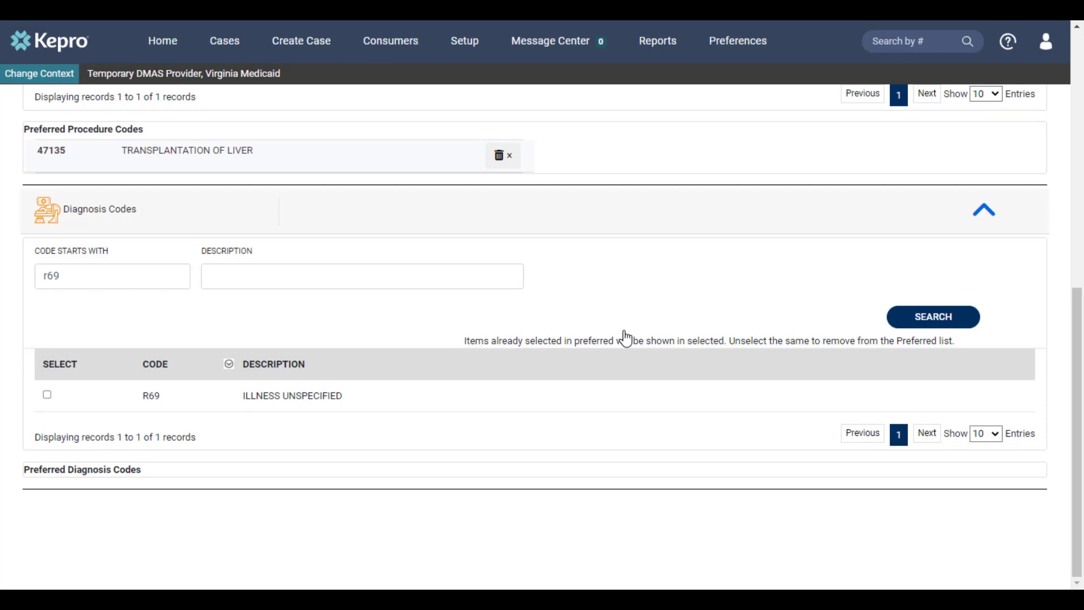